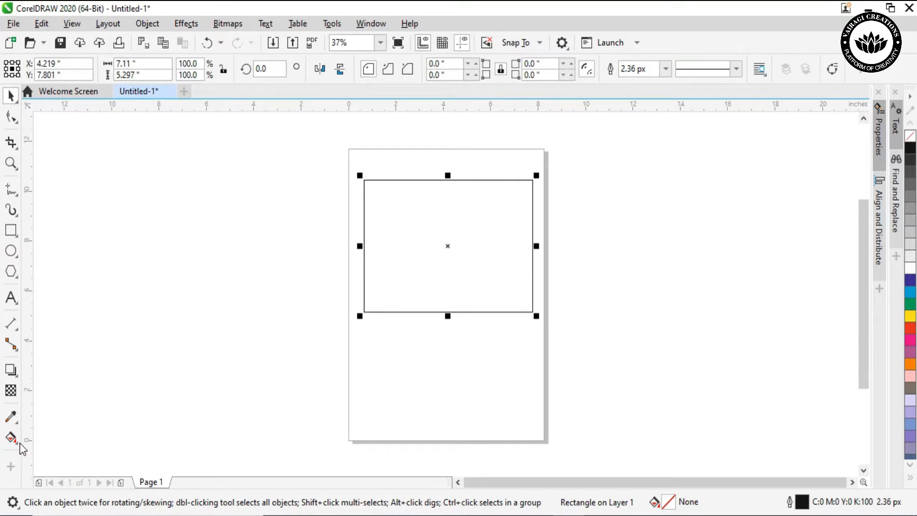
Apply a mesh fill to the rectangle and colour its centre node cyan
left_click(19, 443)
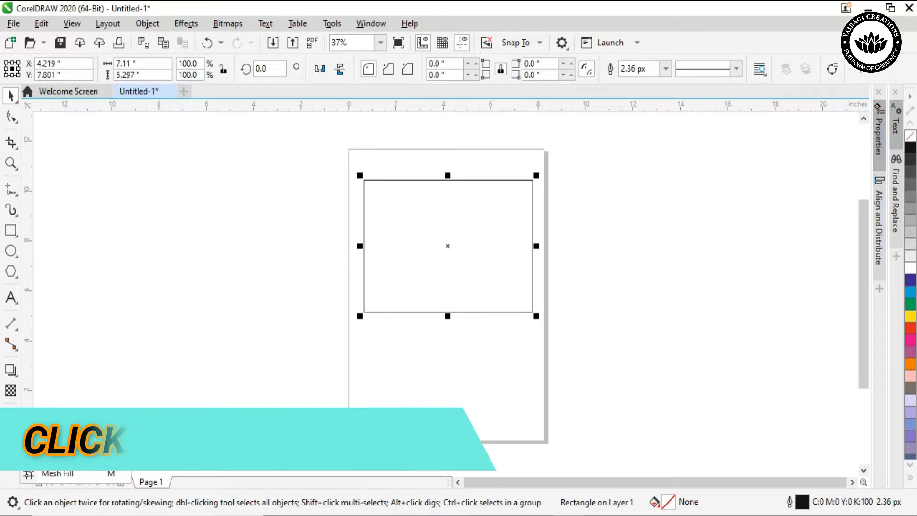
left_click(62, 474)
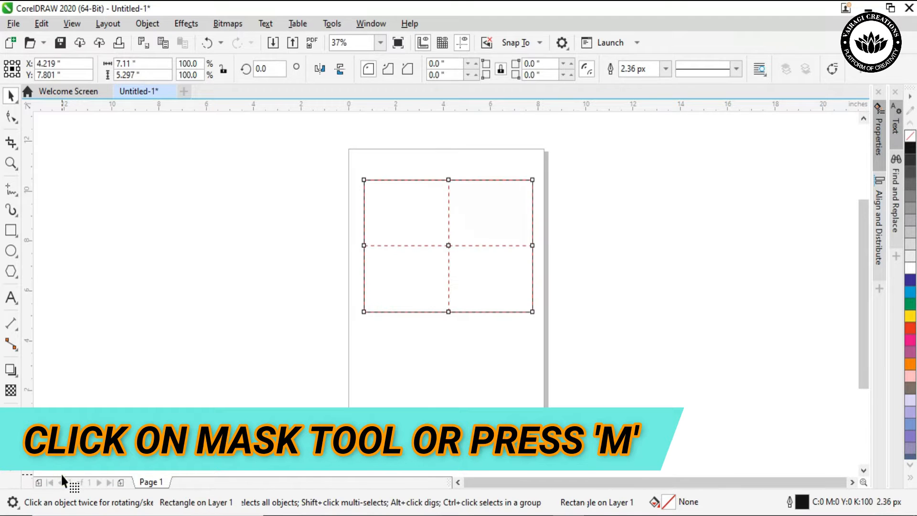
left_click(449, 245)
left_click(449, 245)
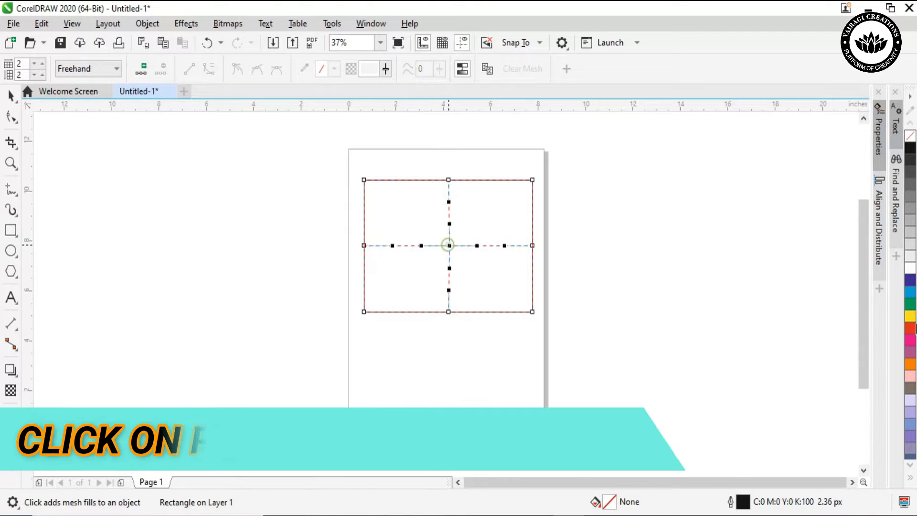
left_click(910, 292)
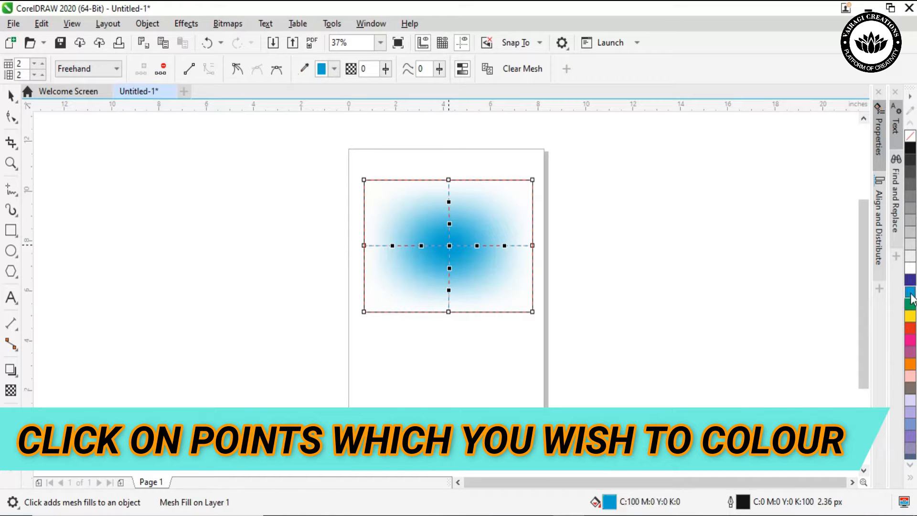
Colour the three mesh nodes along the rectangle's right edge red
left_click(532, 179)
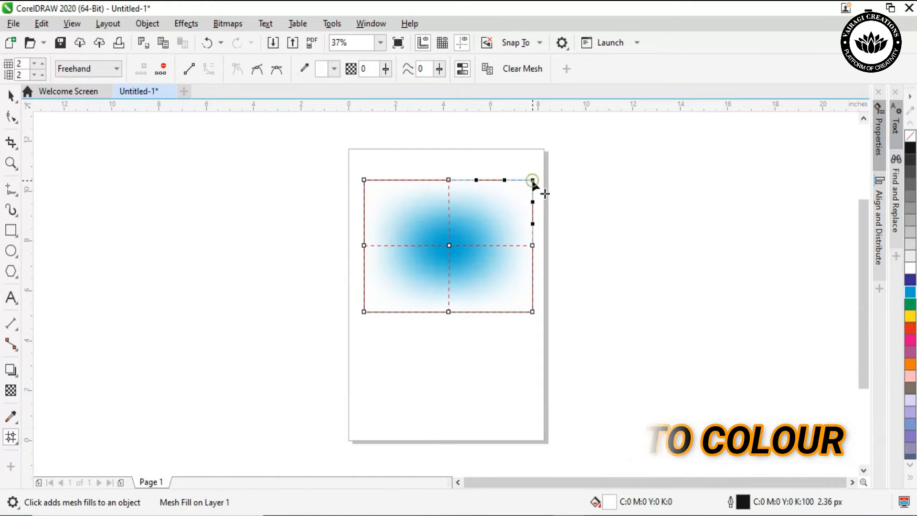
left_click(910, 328)
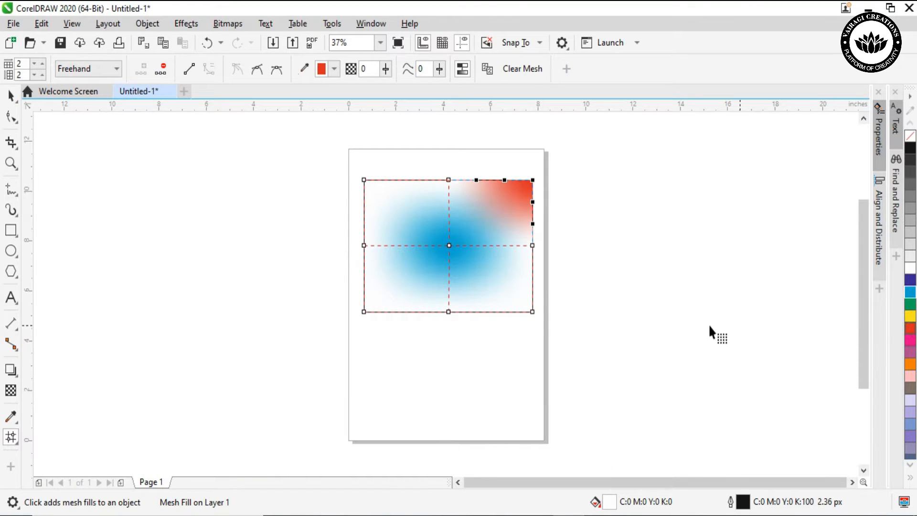
left_click(533, 246)
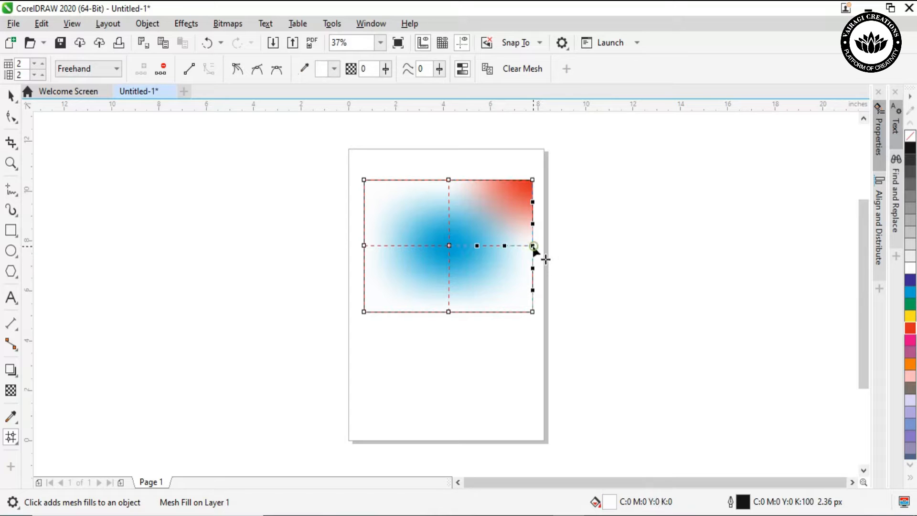
left_click(911, 330)
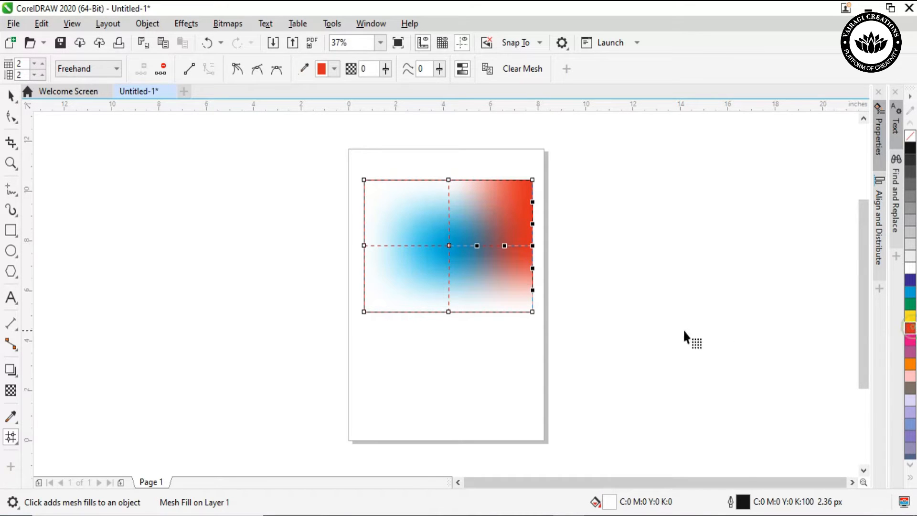
left_click(532, 311)
left_click(911, 329)
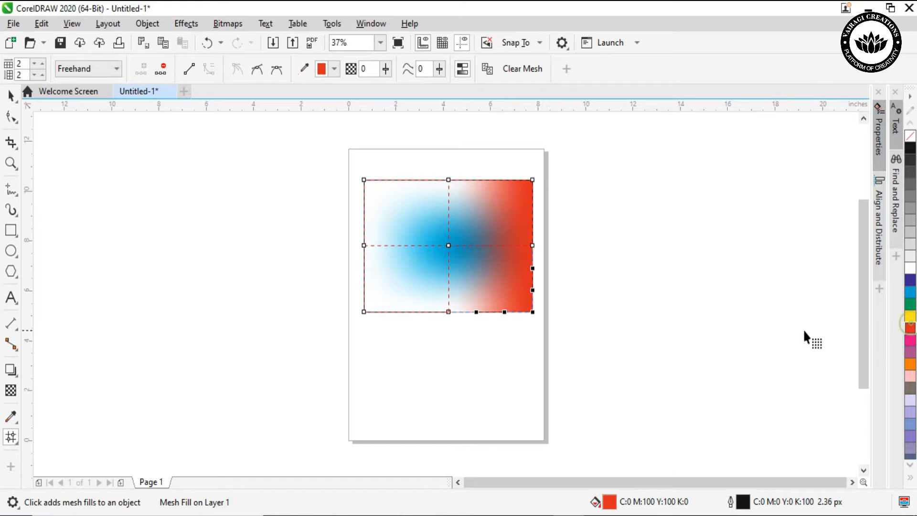
Colour the middle mesh nodes on the rectangle's bottom and top edges dark blue (C100 M100)
left_click(449, 312)
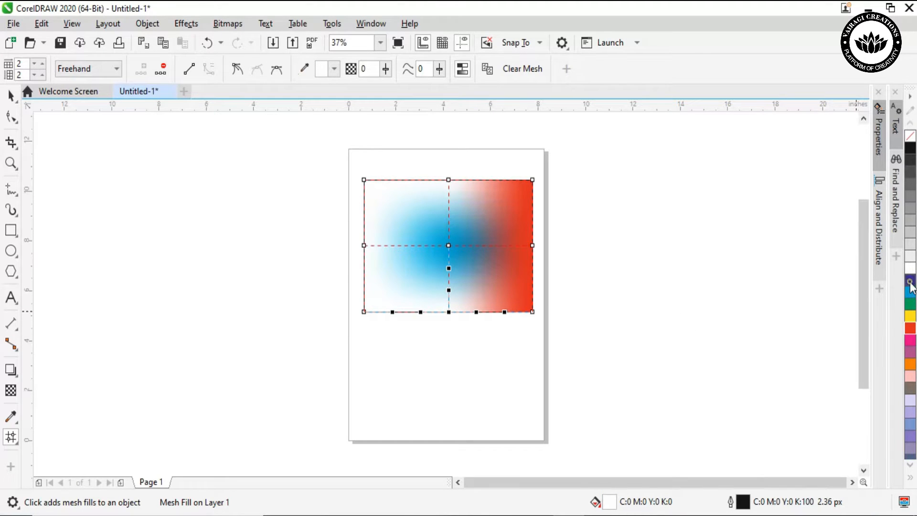
left_click_drag(460, 263, 449, 266)
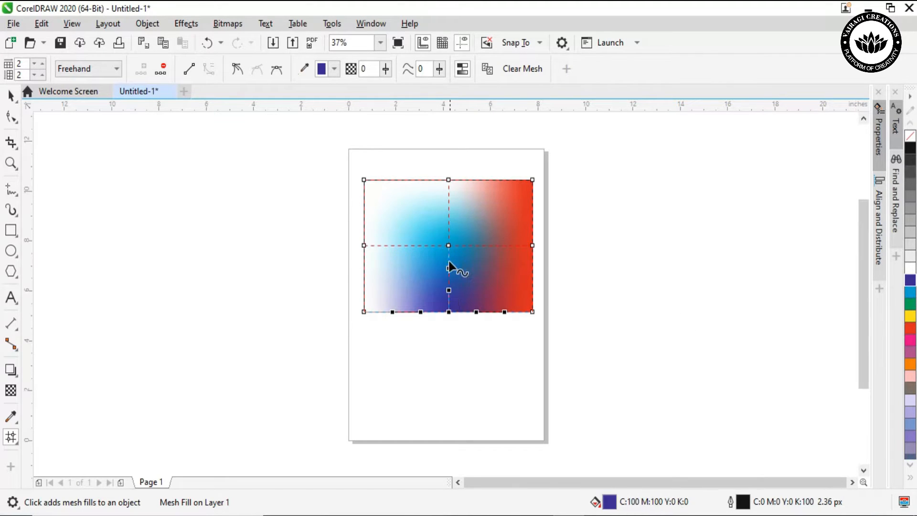
left_click(448, 180)
left_click(911, 281)
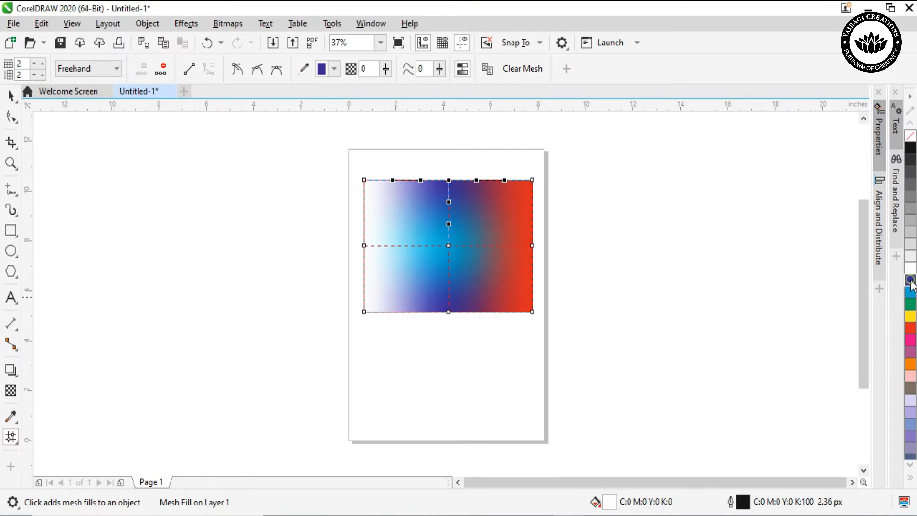
Colour the three mesh nodes along the rectangle's left edge red
left_click(363, 245)
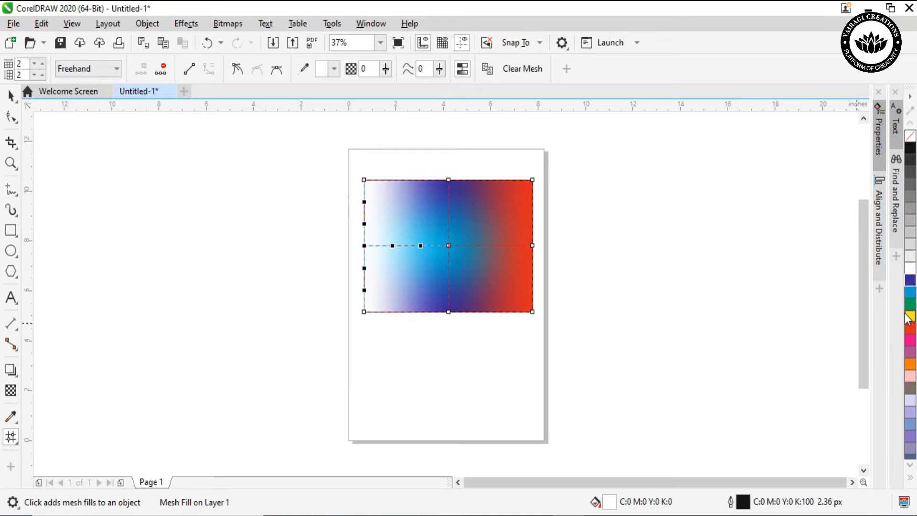
left_click(910, 328)
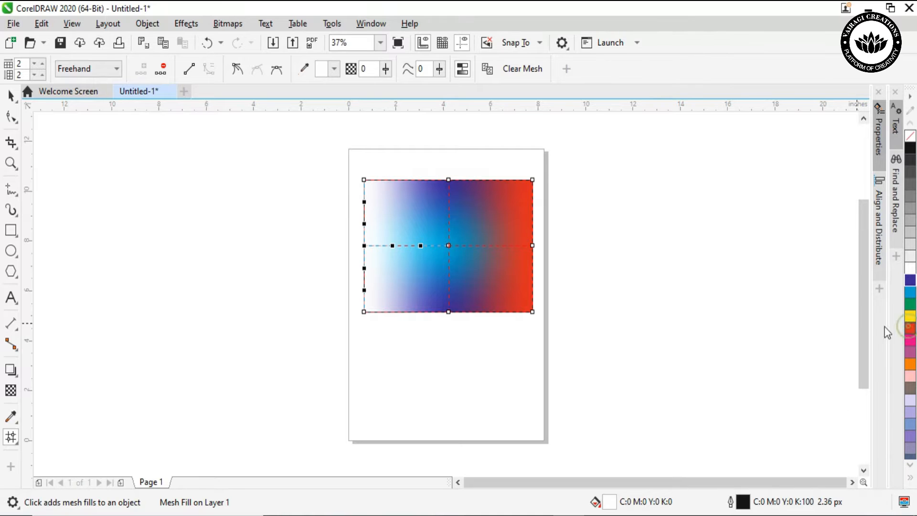
left_click(363, 311)
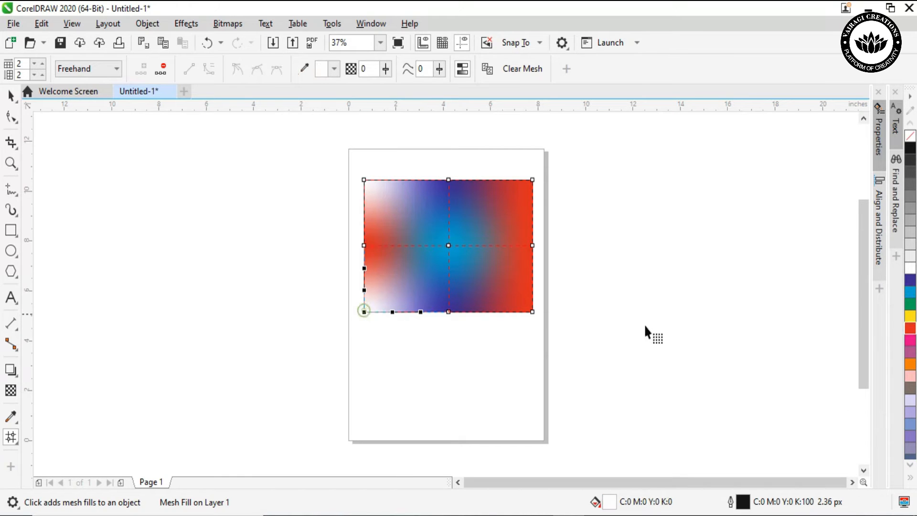
left_click(910, 329)
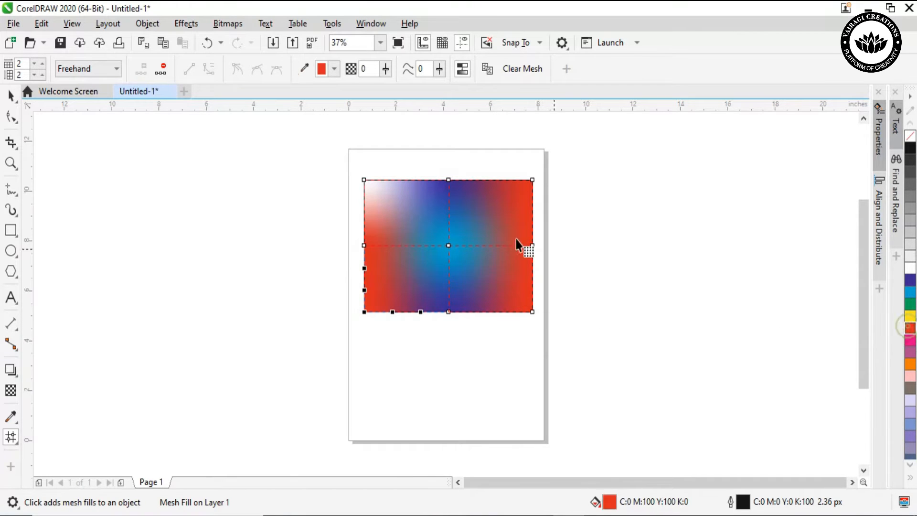
left_click(364, 180)
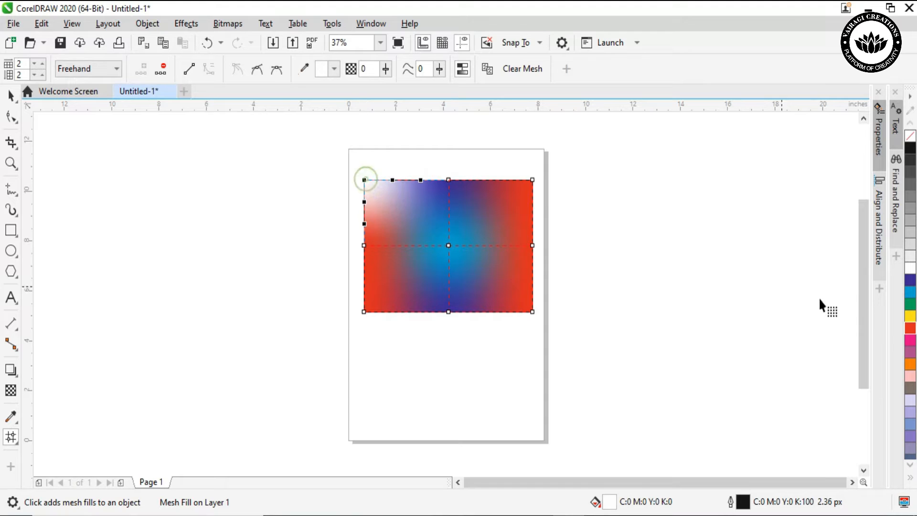
left_click(909, 329)
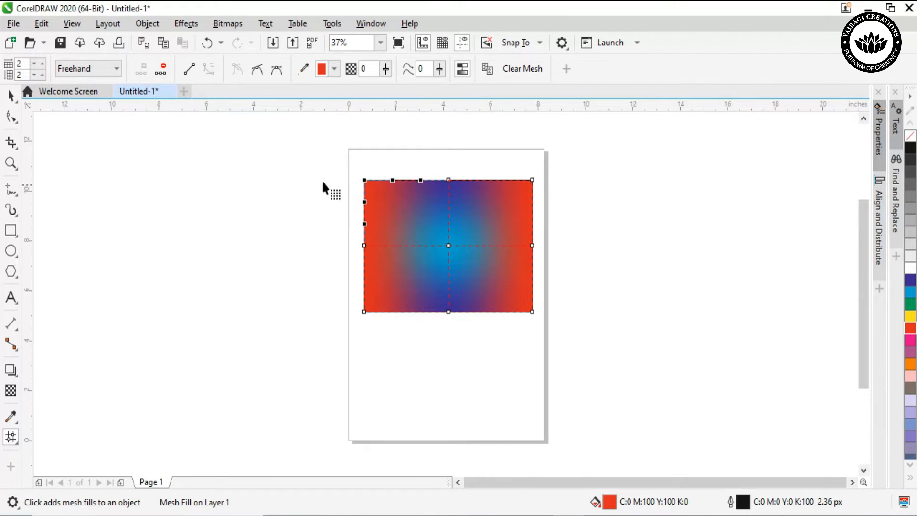
Move the mesh-filled rectangle off the page into the empty area on its left and deselect it
left_click(10, 96)
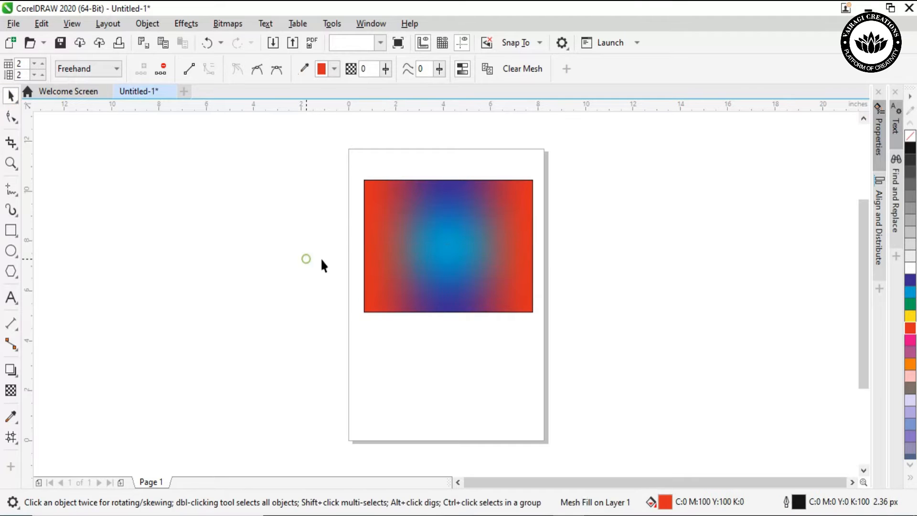
left_click_drag(510, 260, 266, 232)
left_click(269, 312)
Draw a rectangle about 5.9 by 3.9 inches on the page and give it a mesh fill with two added vertical grid lines
left_click(11, 230)
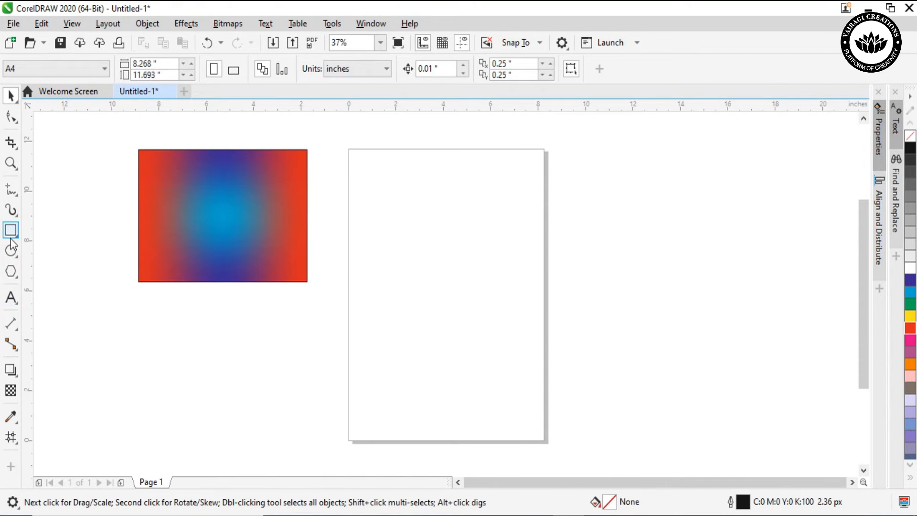
left_click_drag(390, 218, 530, 315)
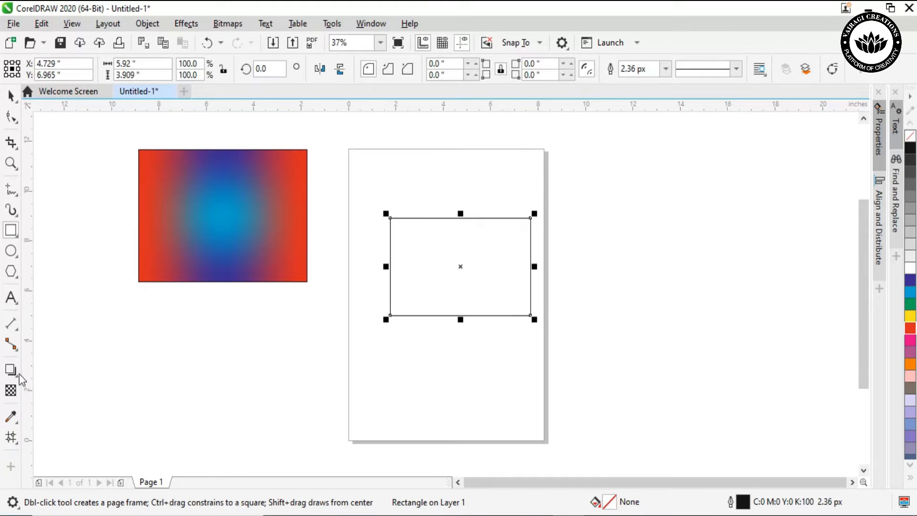
left_click(11, 437)
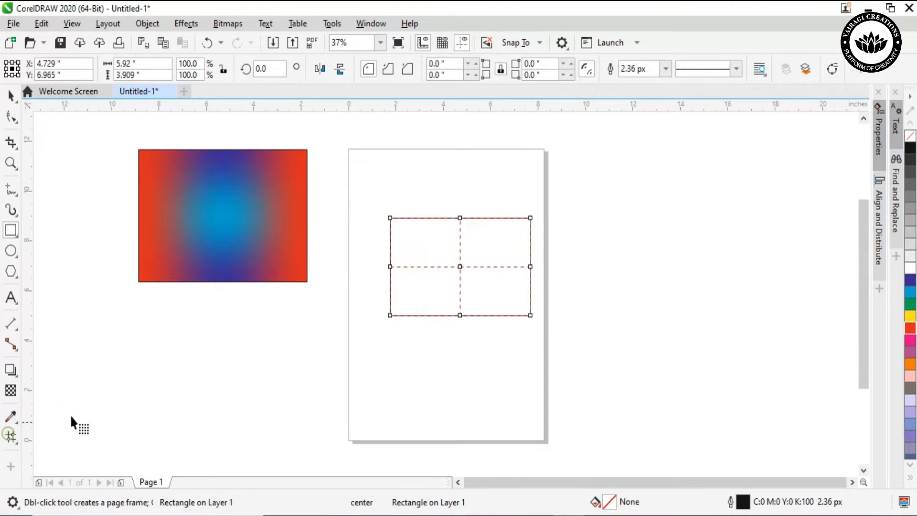
double_click(422, 266)
double_click(496, 266)
Colour the new rectangle's right inner middle-row mesh node red and the top-edge node above it black
left_click(496, 266)
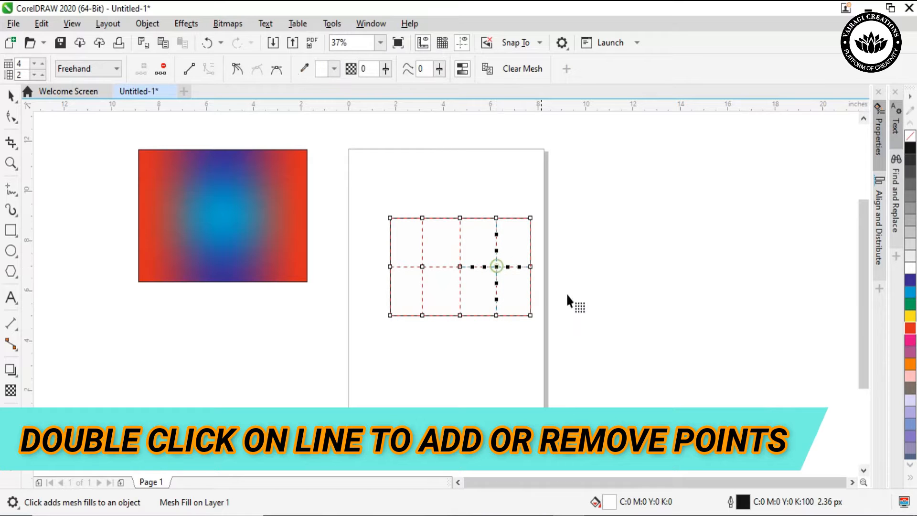
left_click(910, 328)
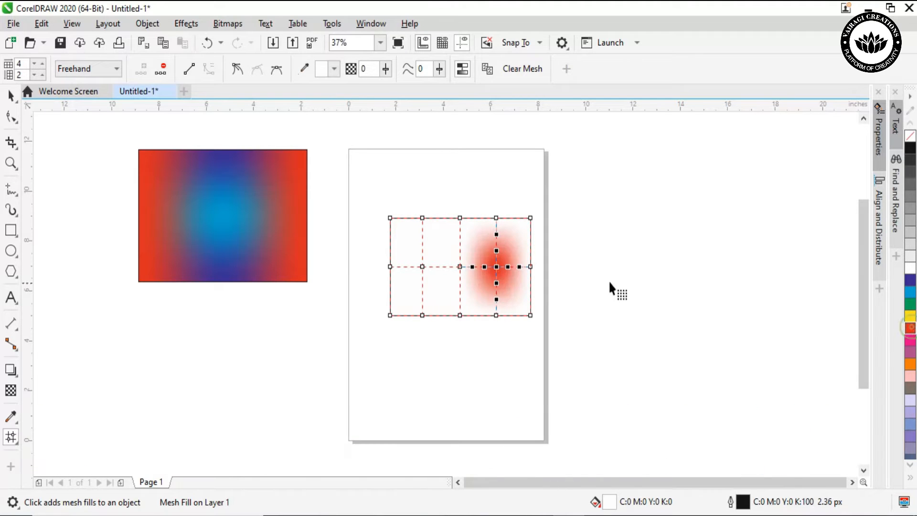
left_click(496, 218)
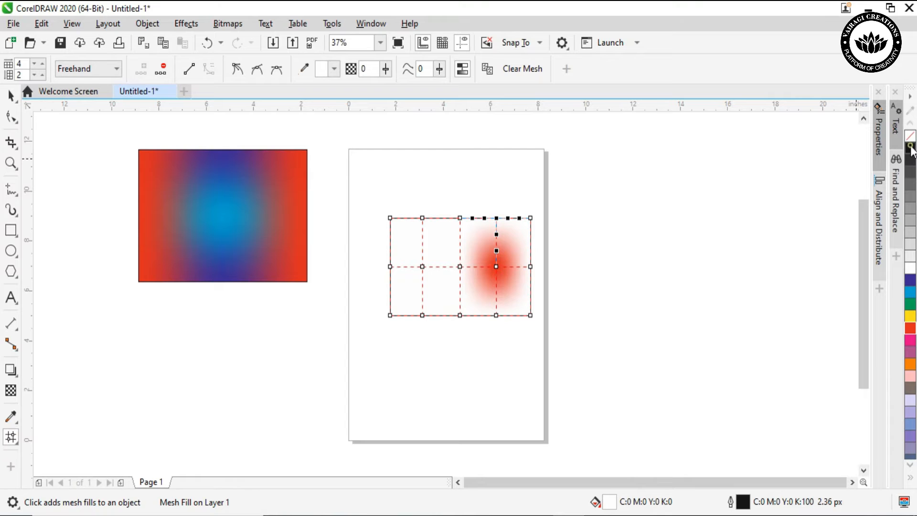
In the new mesh's middle row, colour the centre node yellow, the left inner node red and the left-edge node yellow
left_click(460, 265)
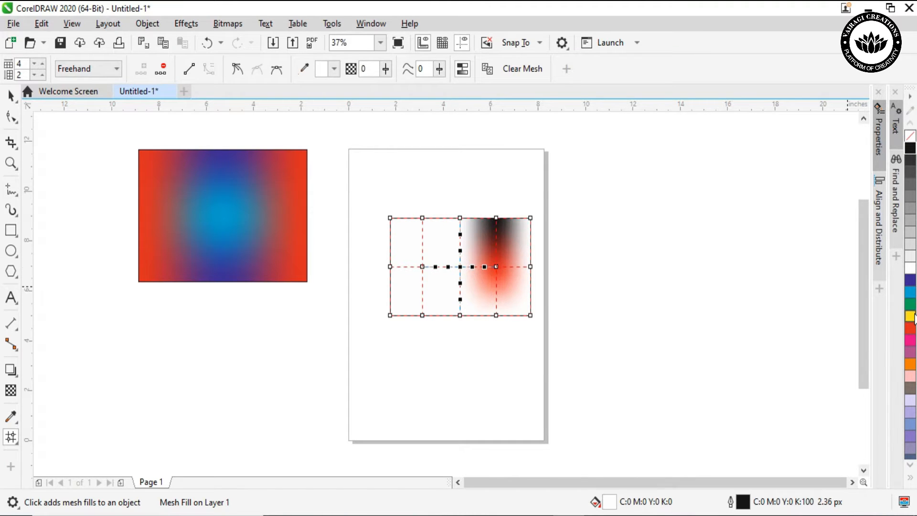
left_click(423, 267)
left_click(911, 331)
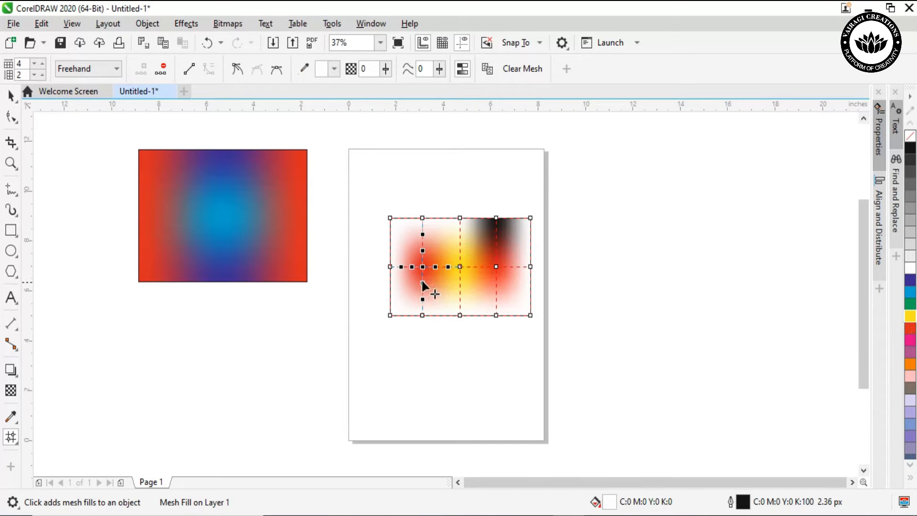
left_click(390, 268)
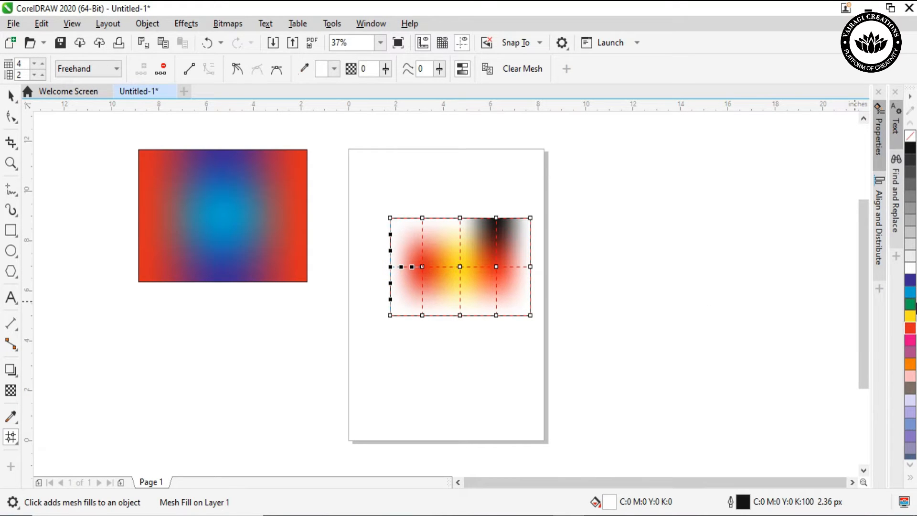
left_click(909, 317)
Colour the four remaining white mesh nodes along the new rectangle's top edge black
left_click(390, 218)
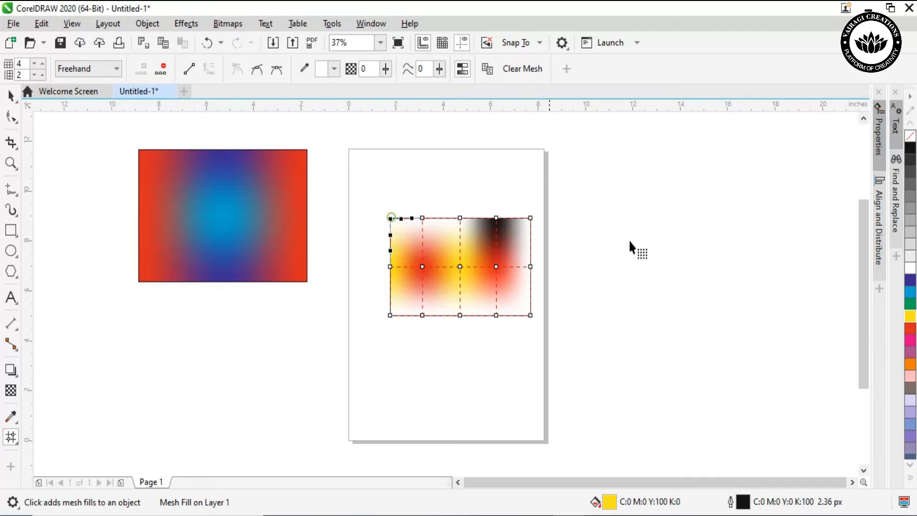
left_click(909, 152)
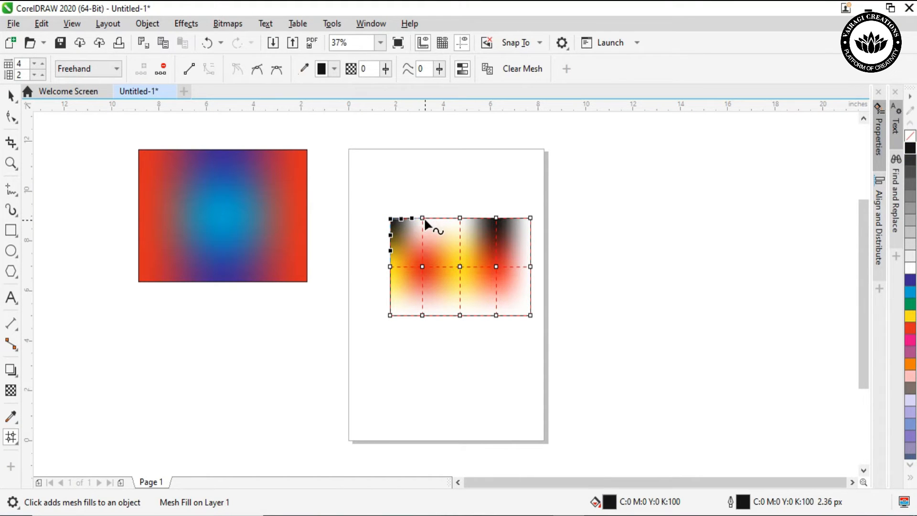
left_click(423, 218)
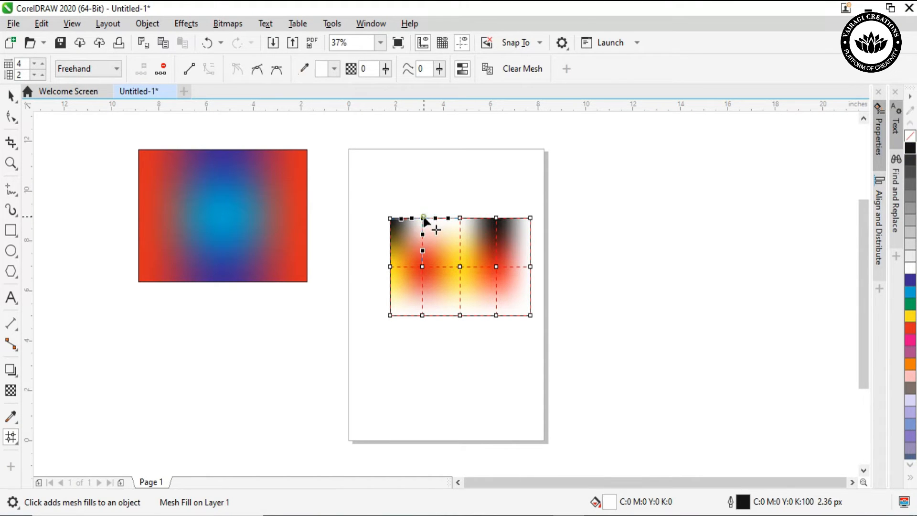
left_click(910, 151)
left_click(460, 218)
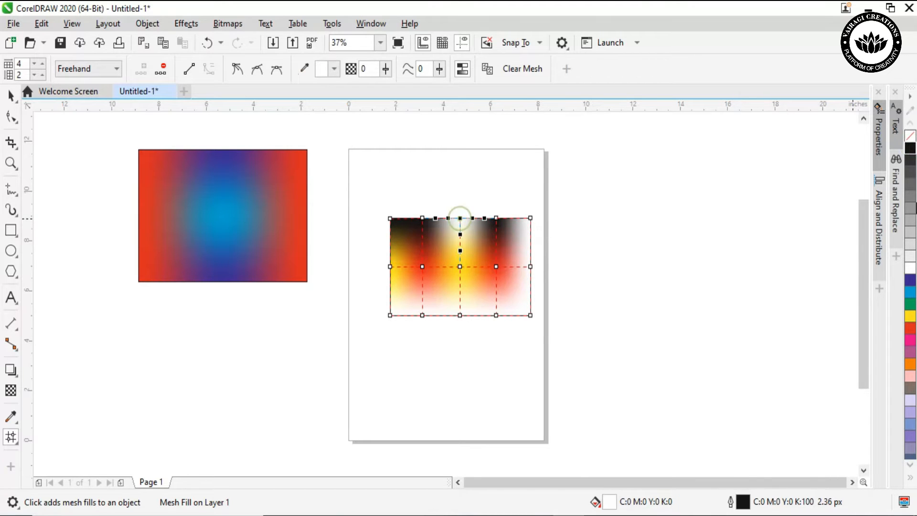
left_click(910, 151)
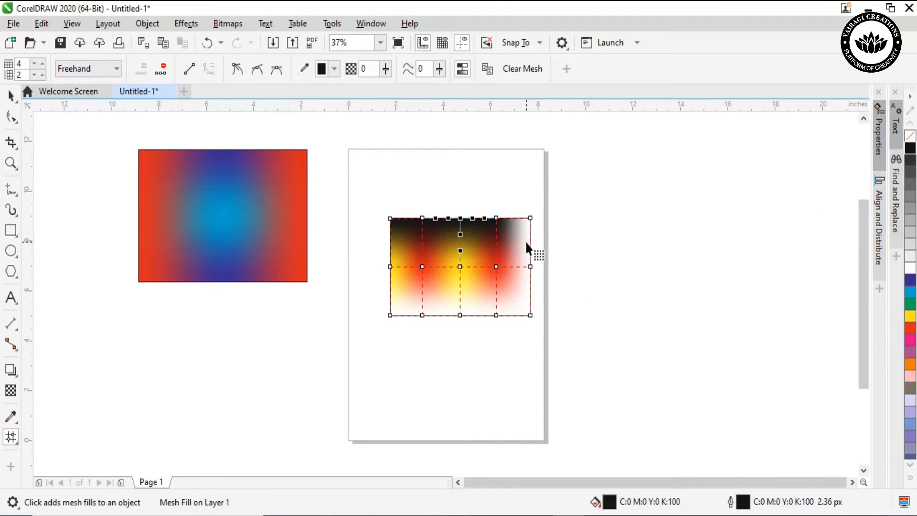
left_click(530, 219)
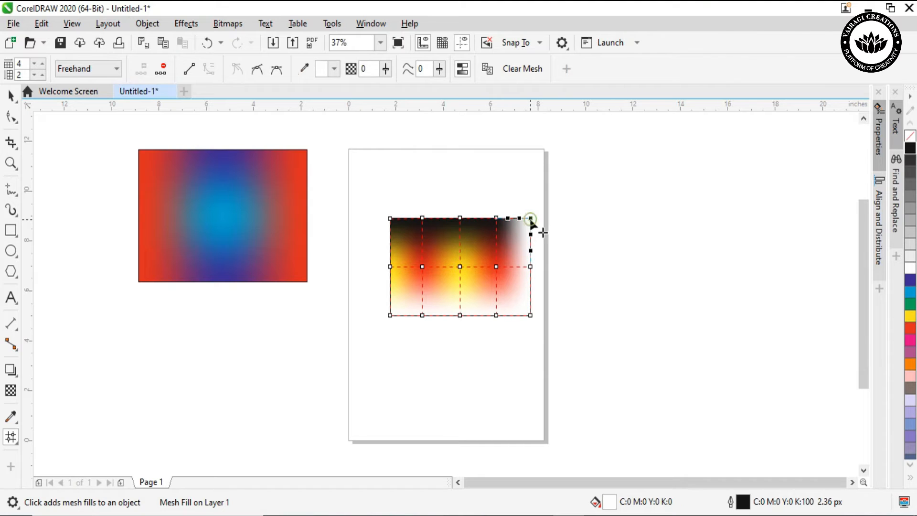
left_click(910, 151)
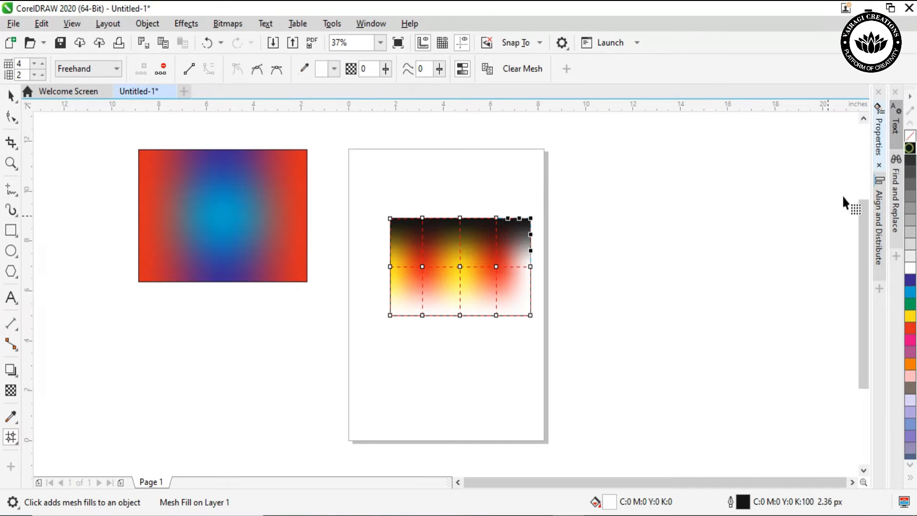
Colour the middle node on the page rectangle's right edge cyan and its bottom-right corner node black
left_click(530, 266)
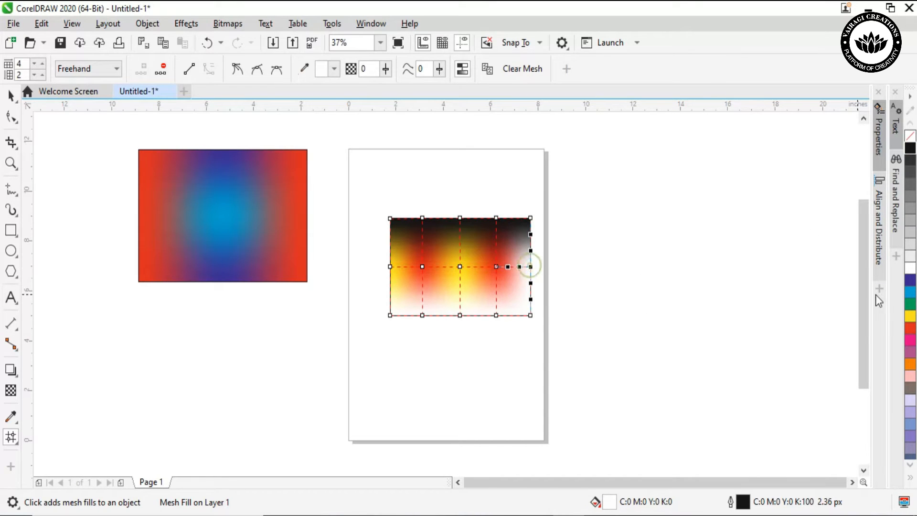
left_click(910, 293)
left_click(530, 315)
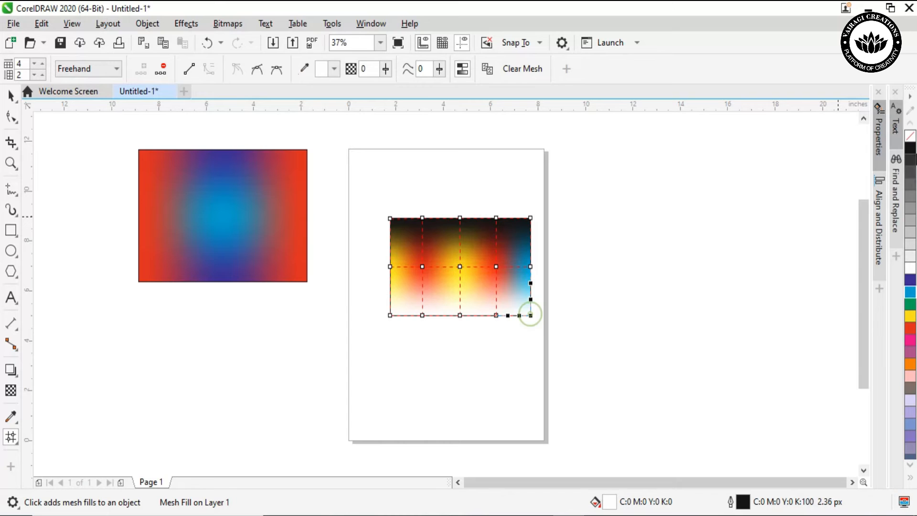
left_click(910, 150)
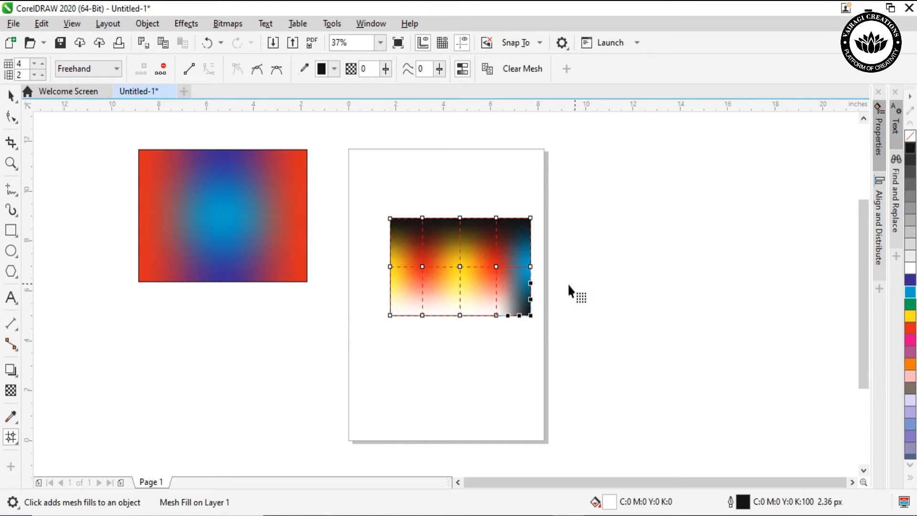
Colour the four remaining white mesh nodes along the page rectangle's bottom edge black
left_click(496, 314)
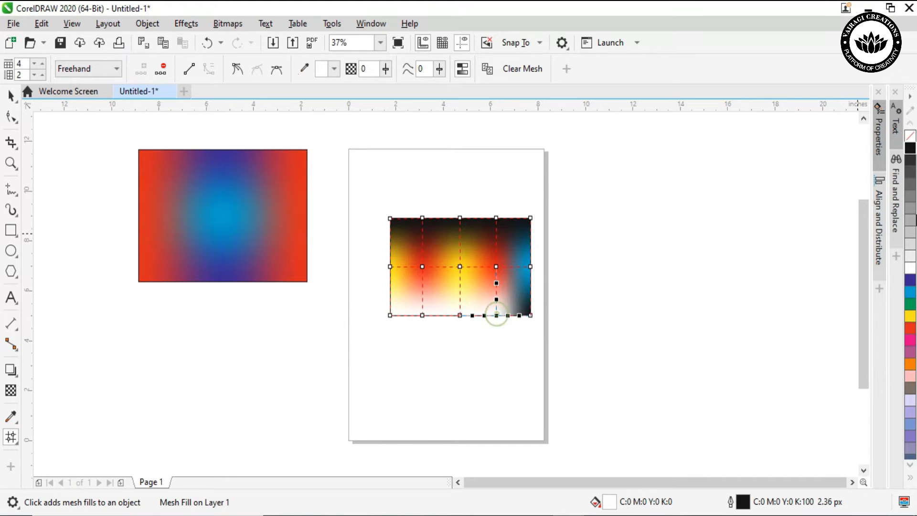
left_click(910, 150)
left_click(458, 315)
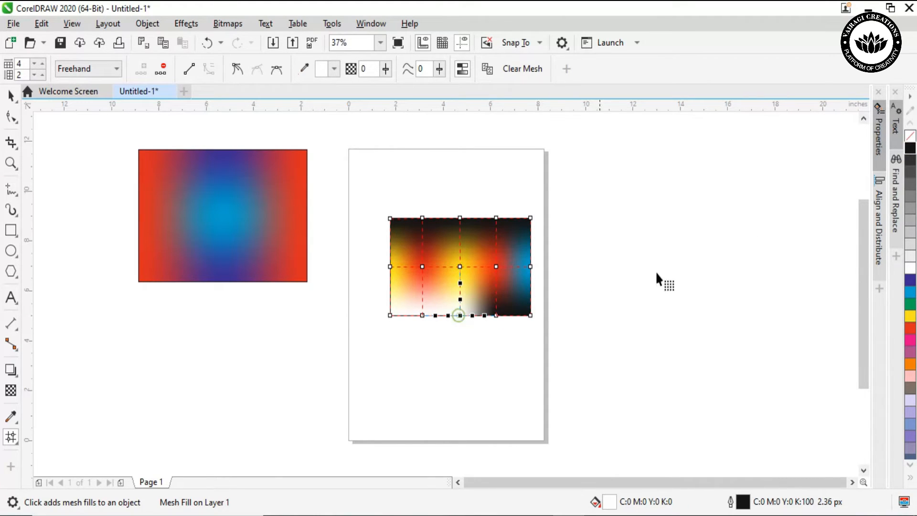
left_click(911, 150)
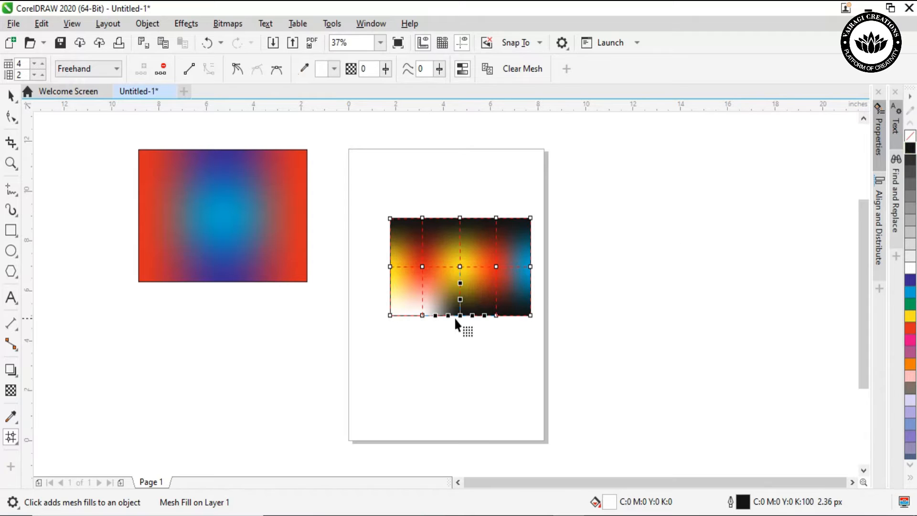
left_click(422, 315)
left_click(910, 150)
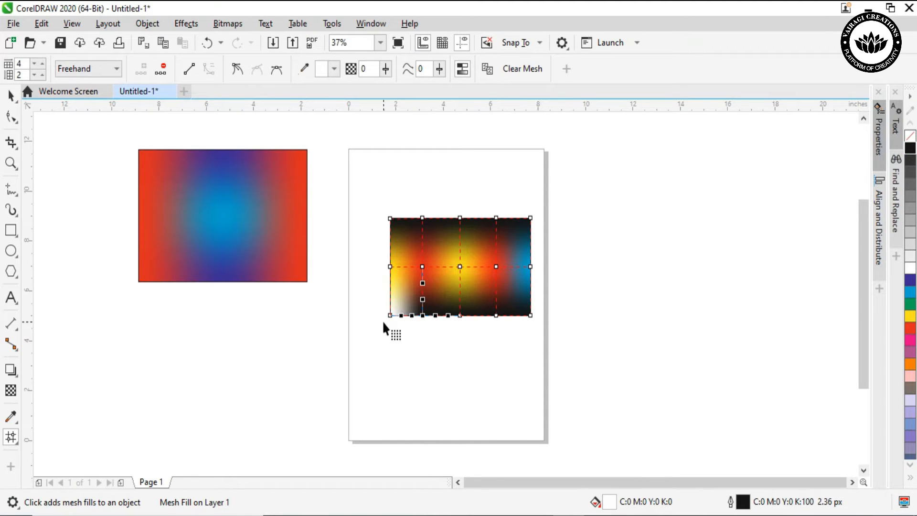
left_click(389, 313)
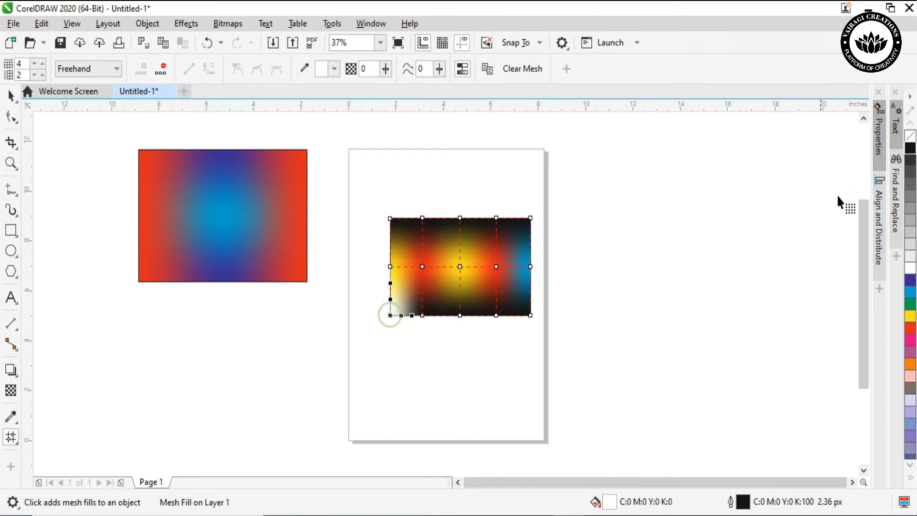
left_click(911, 150)
Place a copy of the finished mesh-filled rectangle outside the page, just below the red-and-blue rectangle
key("space")
left_click(697, 292)
left_click_drag(500, 281, 260, 354)
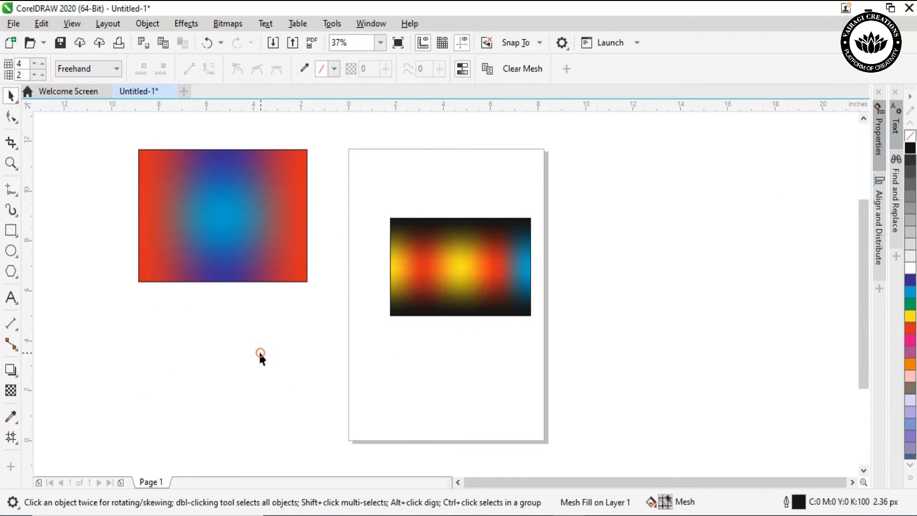
Distort the page rectangle's mesh by bending the lines beside the centre node and moving both inner red nodes down and outward
left_click(484, 257)
left_click(11, 437)
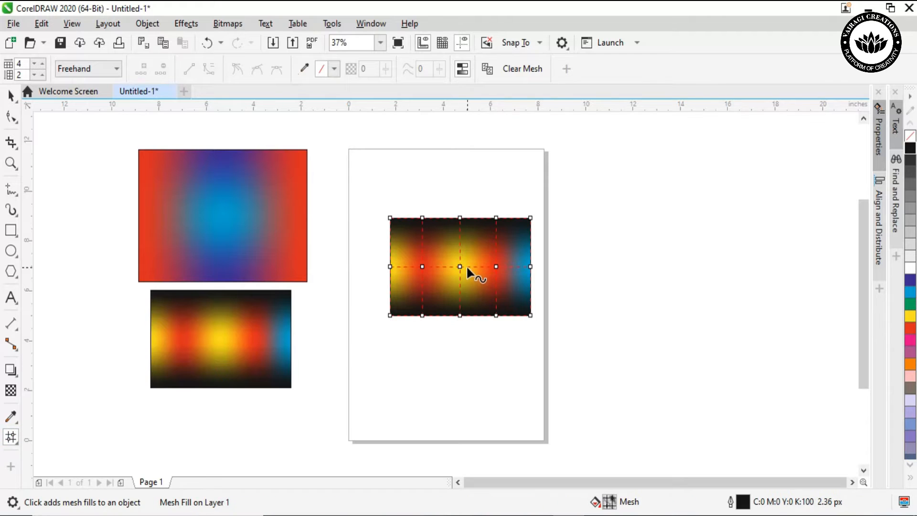
left_click_drag(465, 264, 481, 263)
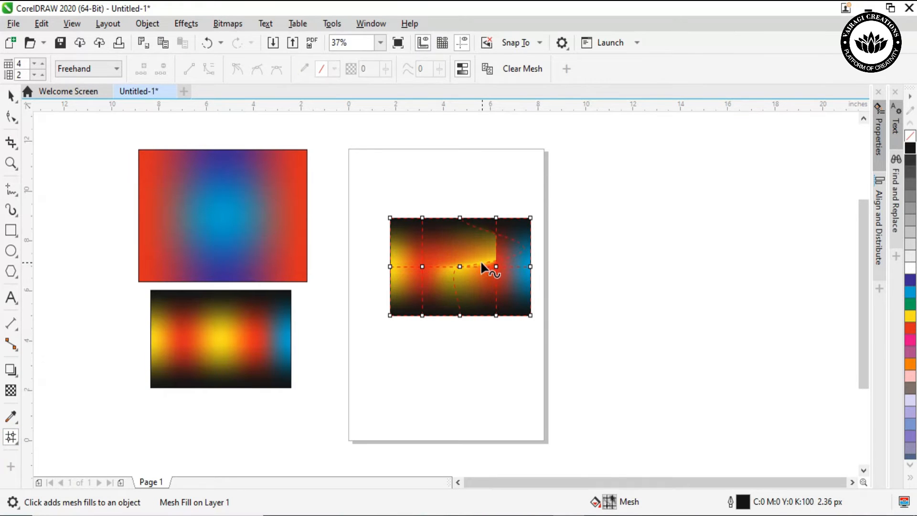
left_click_drag(422, 266, 409, 283)
left_click_drag(494, 266, 502, 282)
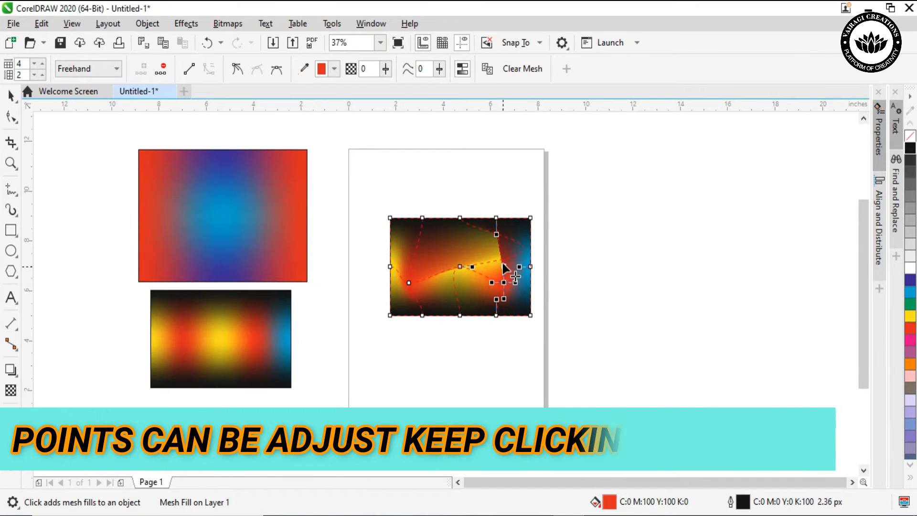
Undo the last mesh adjustment, add a horizontal mesh line across the rectangle's upper part and reposition its inner nodes
left_click(459, 219)
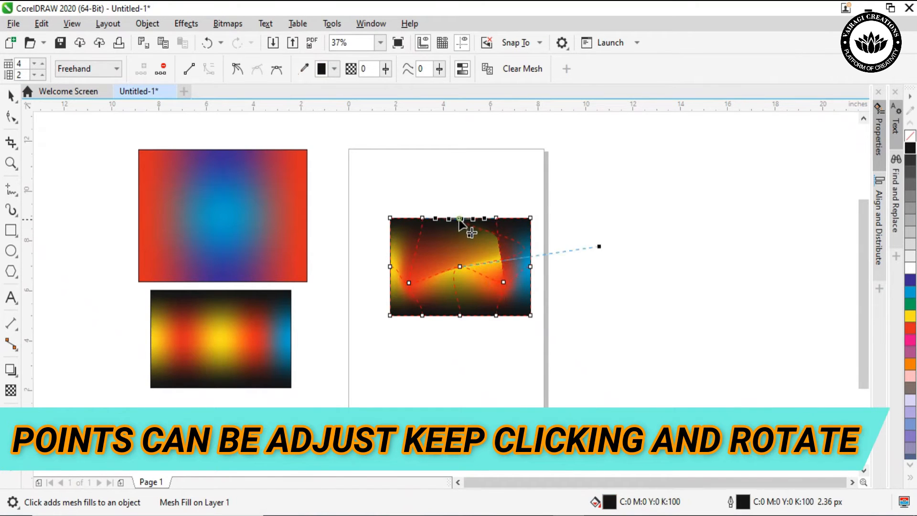
key("ctrl+z")
double_click(497, 234)
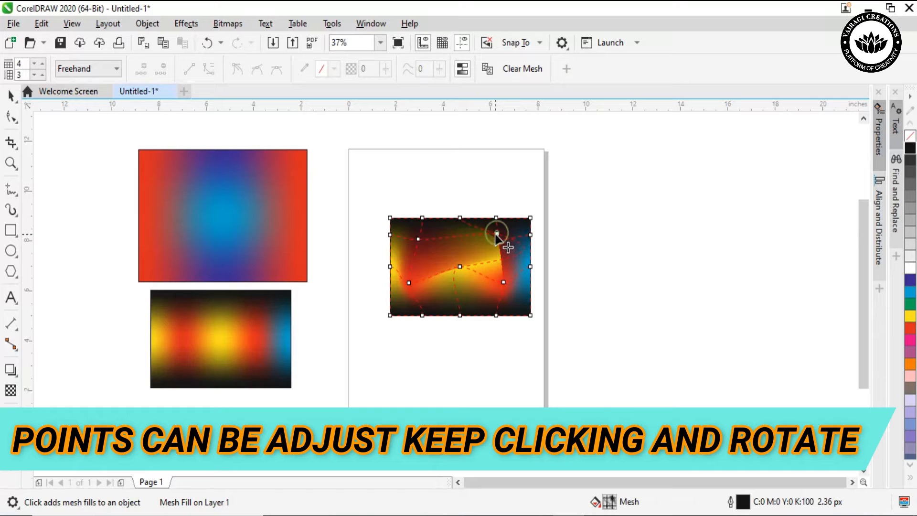
left_click(496, 233)
left_click(458, 244)
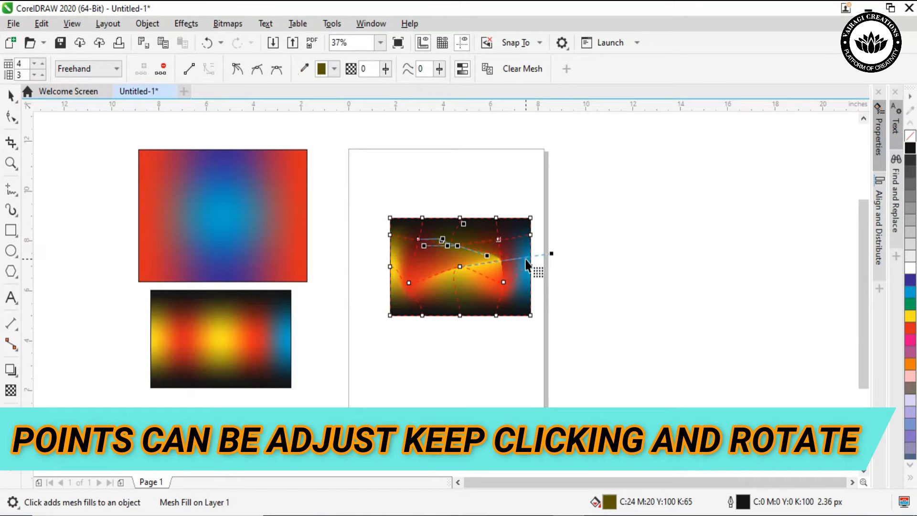
Bend the mesh line by pulling the right red node's inner curve handle down towards the rectangle's centre
left_click(503, 282)
left_click_drag(493, 282, 468, 292)
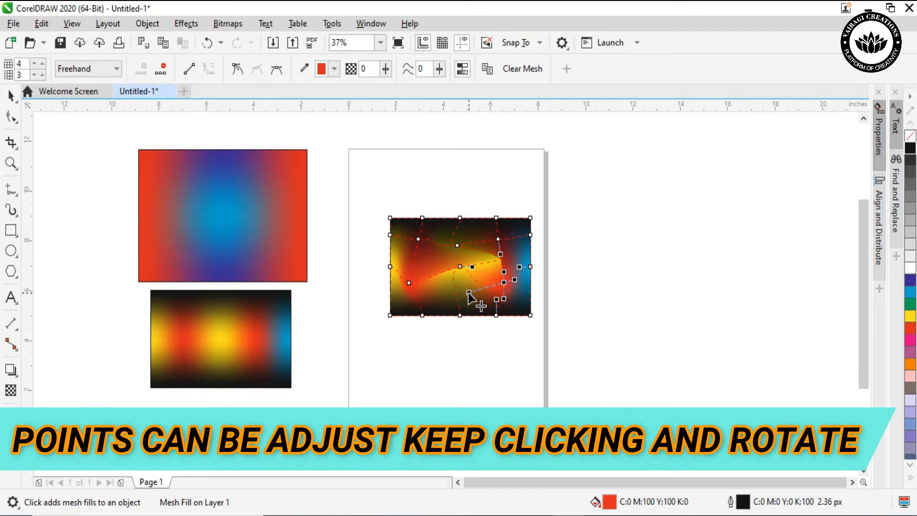
left_click(408, 282)
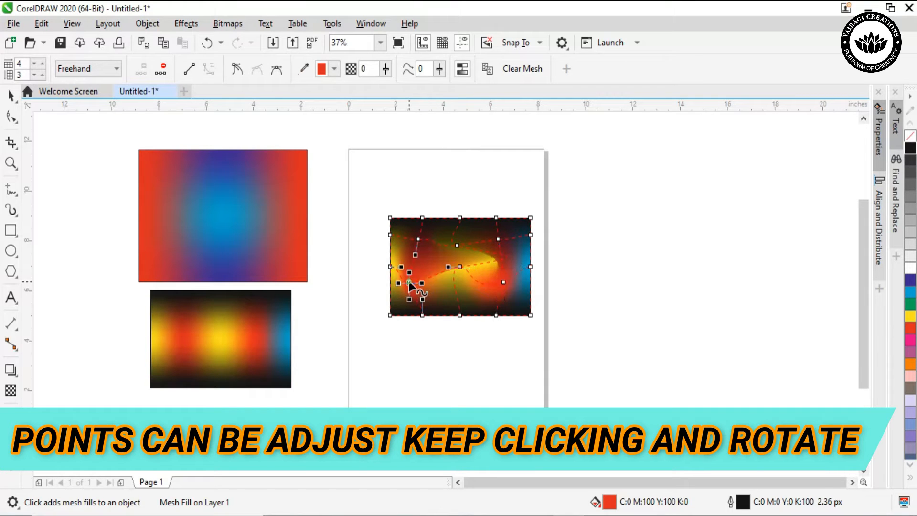
Add another horizontal mesh line above the left red node and move the new dark red node down towards the centre
left_click(427, 262)
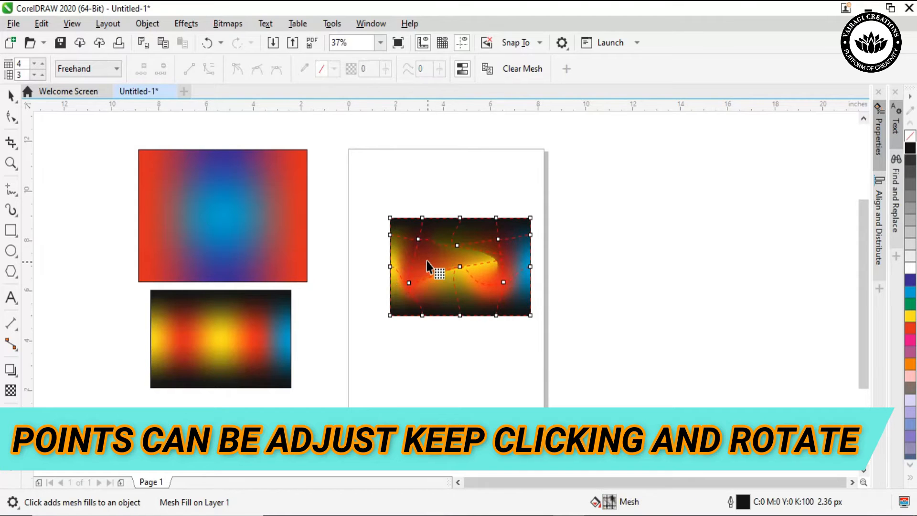
double_click(414, 259)
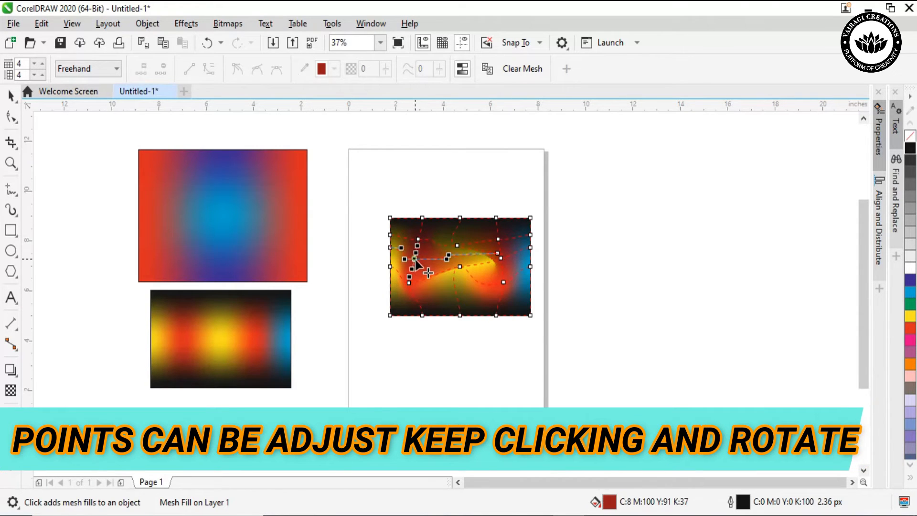
left_click_drag(415, 259, 440, 274)
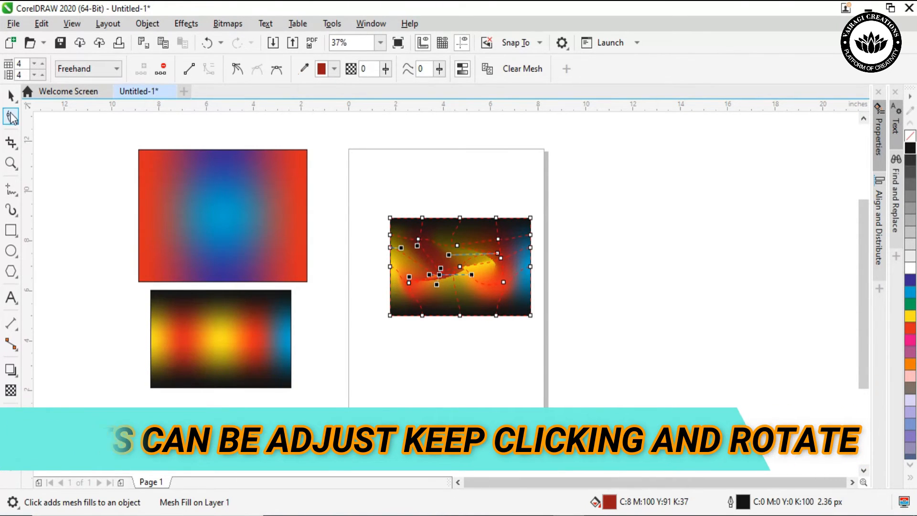
Inspect the distorted gradient up close, then move the rectangle up and left over the page's top-left corner
key("space")
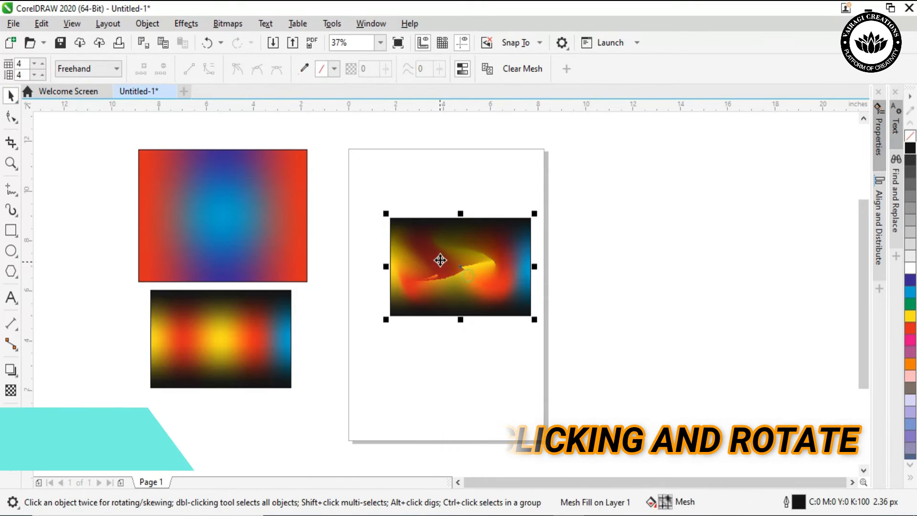
scroll(478, 259, "up", 2)
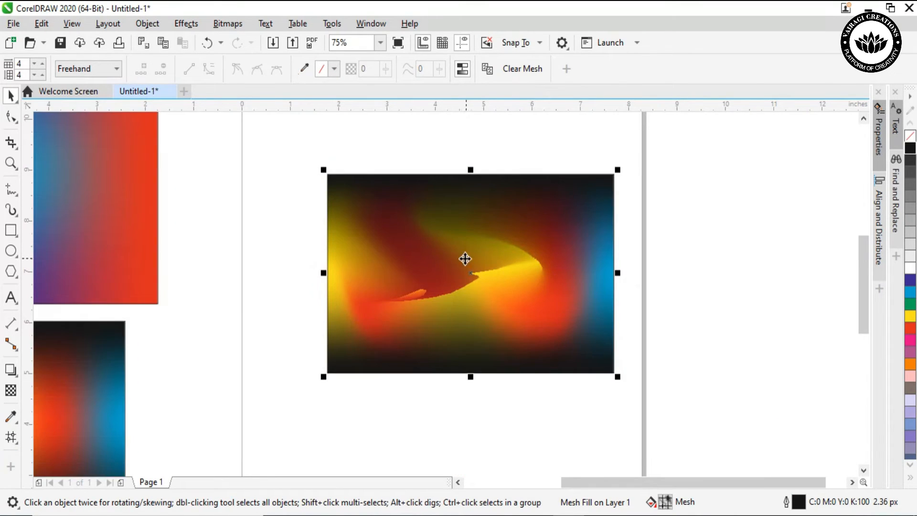
scroll(473, 258, "down", 1)
scroll(475, 256, "down", 1)
left_click_drag(474, 254, 411, 181)
left_click(598, 248)
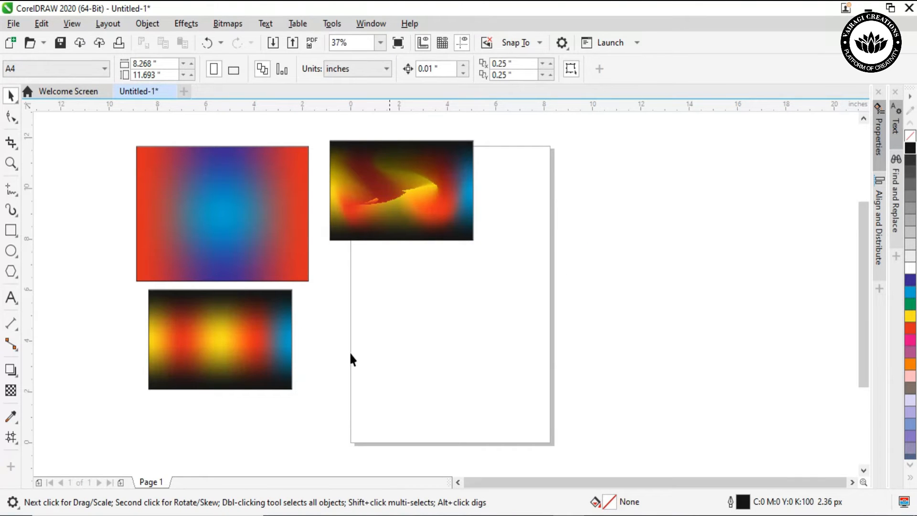
Draw a circle about 4.7 inches in diameter on the lower part of the page and start a 2 by 2 mesh fill
left_click(11, 250)
left_click_drag(411, 281, 528, 383)
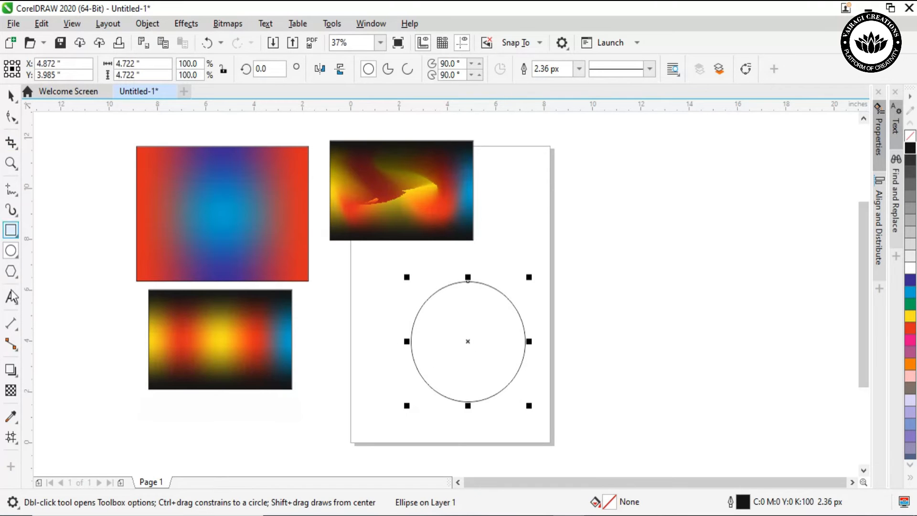
left_click(11, 436)
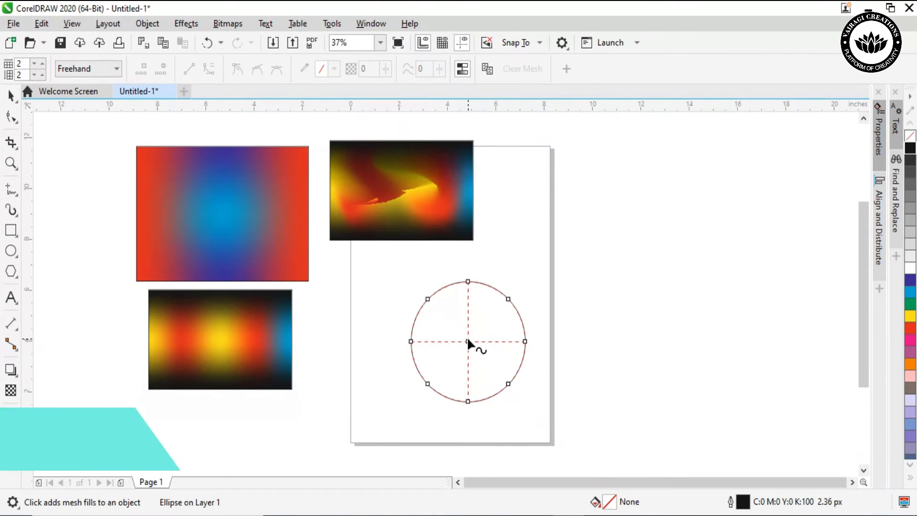
Colour the circle's centre mesh node yellow
left_click(468, 340)
left_click(467, 340)
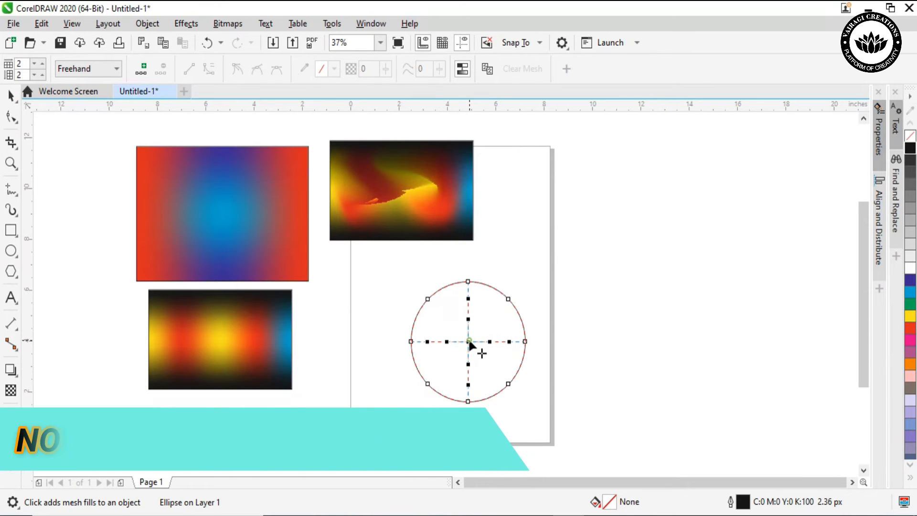
left_click(910, 317)
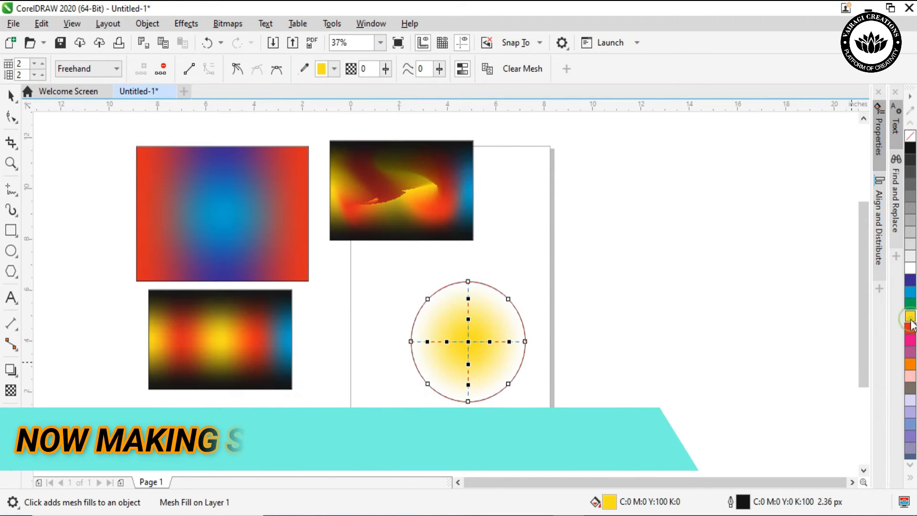
Colour the circle's top, right, bottom and left mesh nodes magenta, then select the whole circle
left_click(468, 280)
left_click(910, 339)
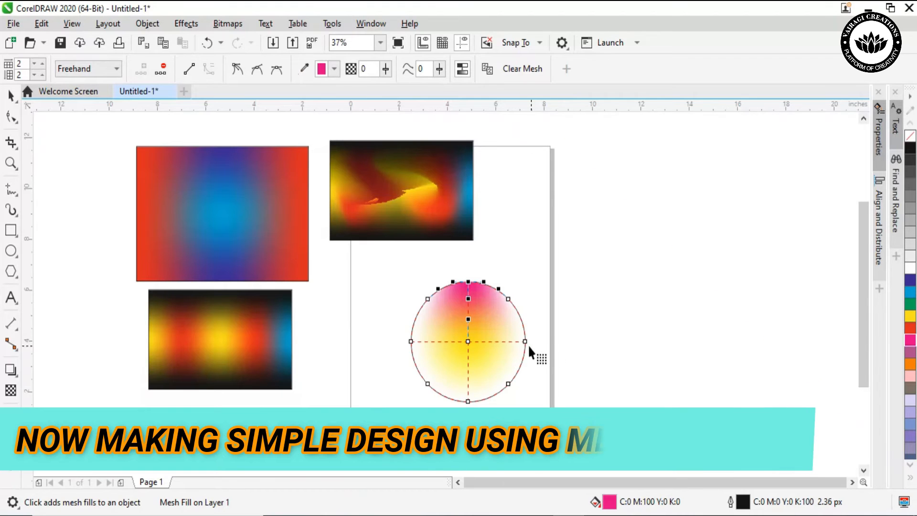
left_click(525, 341)
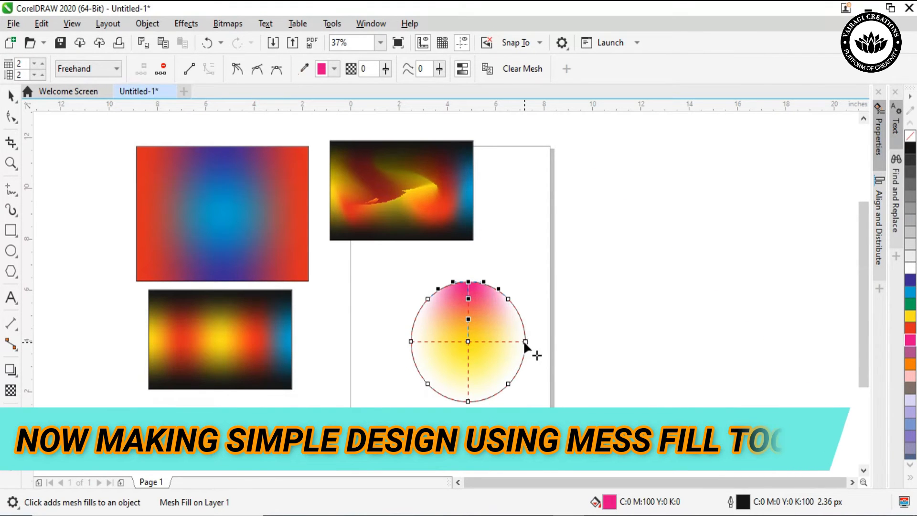
left_click(910, 340)
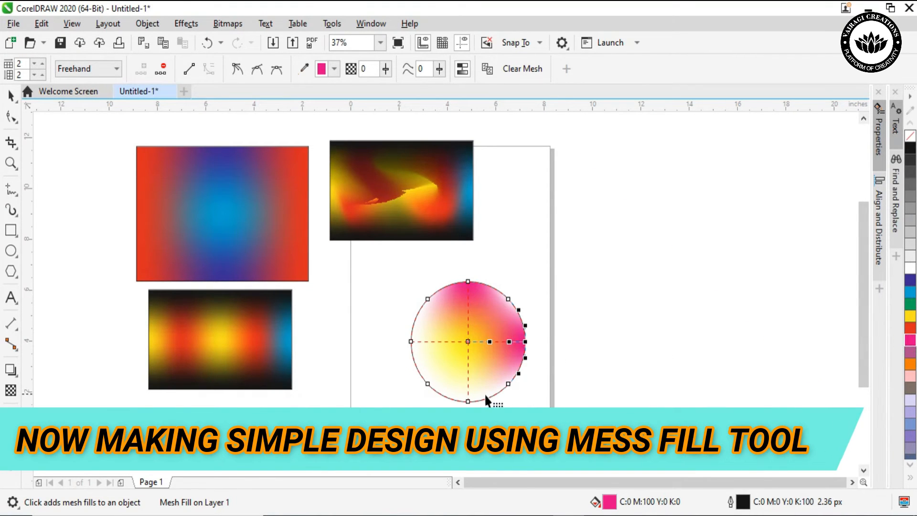
left_click(469, 401)
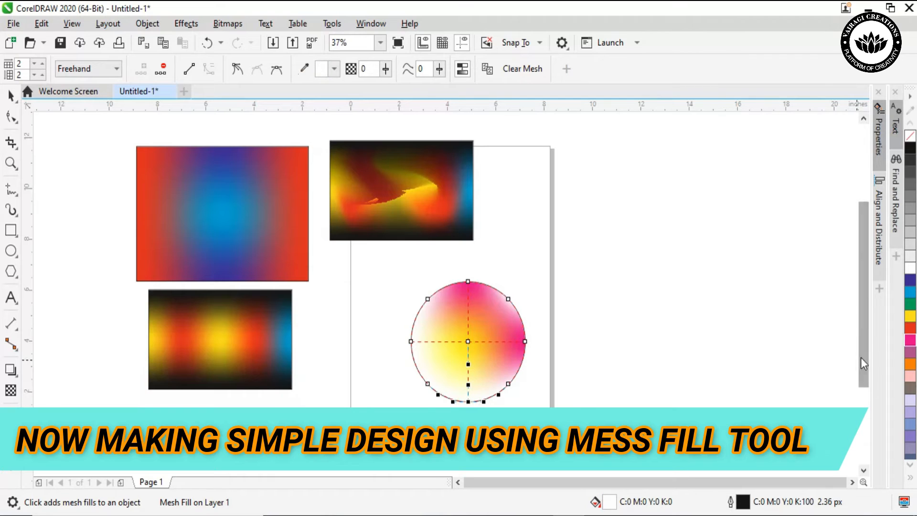
left_click(910, 340)
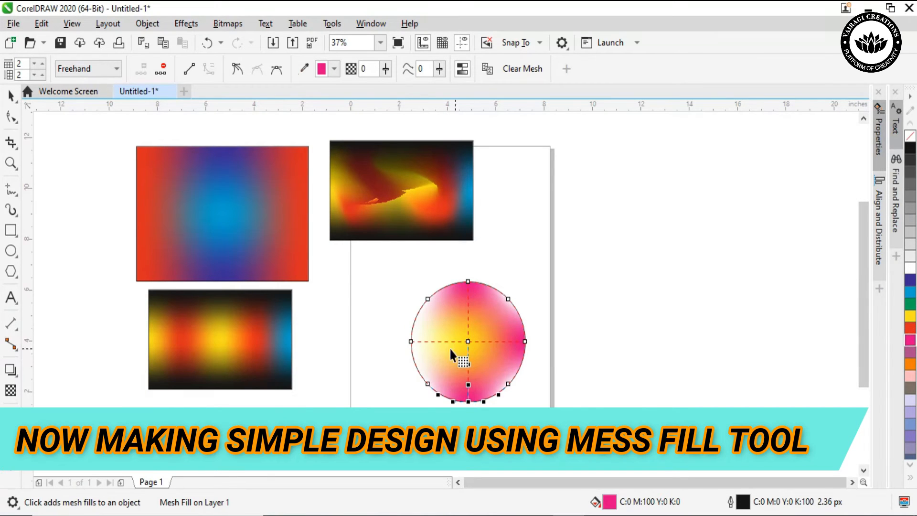
left_click(410, 340)
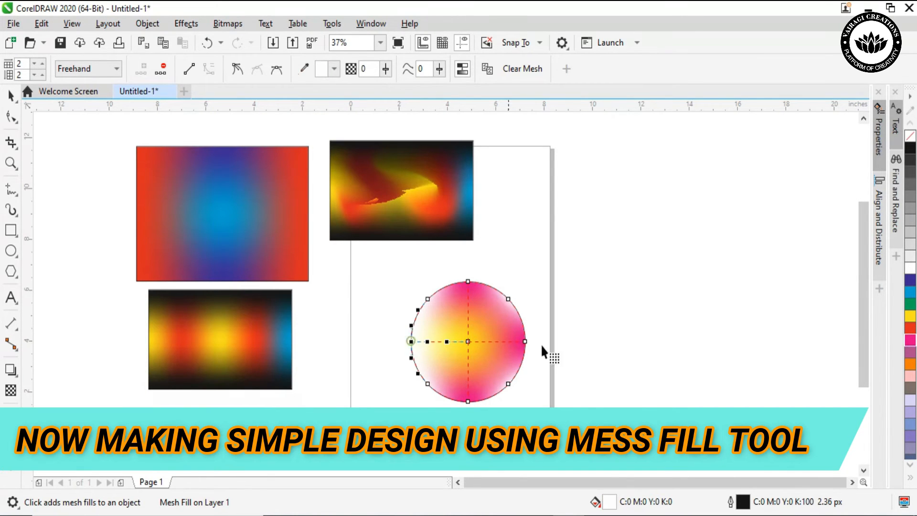
left_click(910, 340)
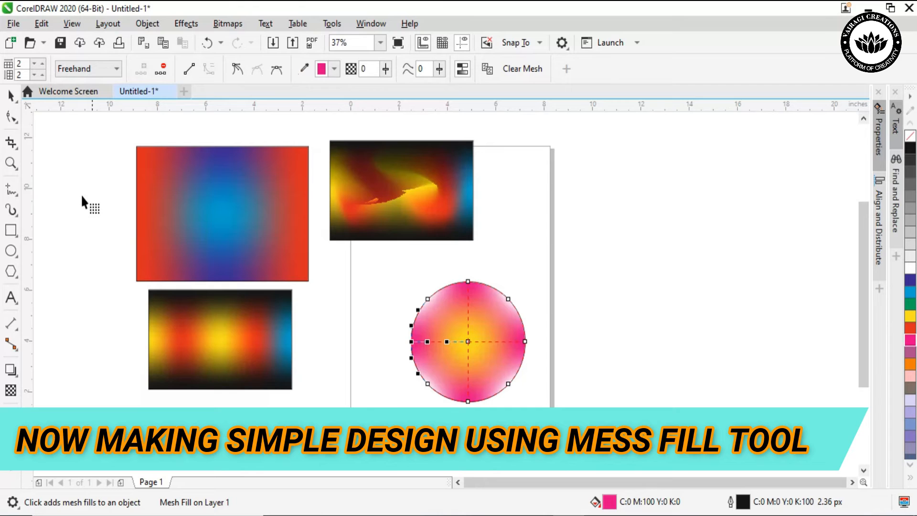
left_click(11, 96)
left_click(602, 255)
left_click(474, 331)
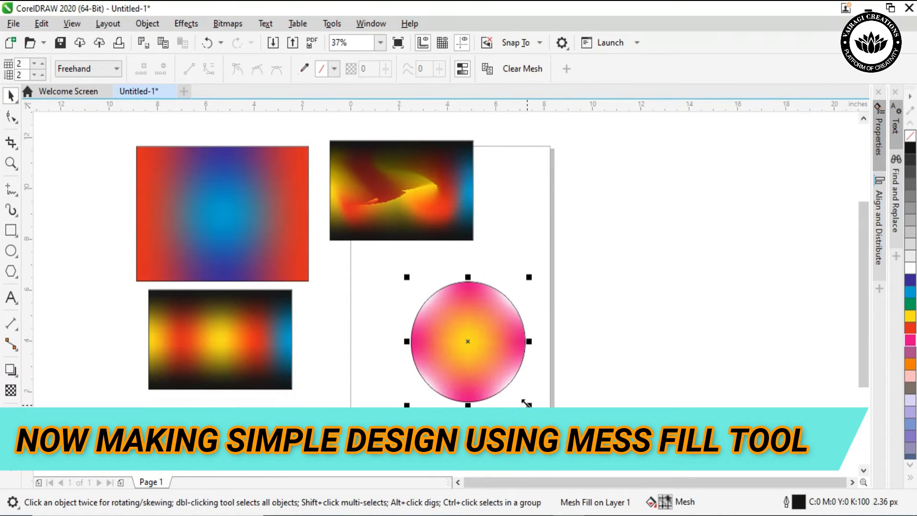
Create a concentric copy of the mesh-filled circle scaled to about 78% and rotate it clockwise so its magenta areas are offset
left_click_drag(527, 402, 520, 397)
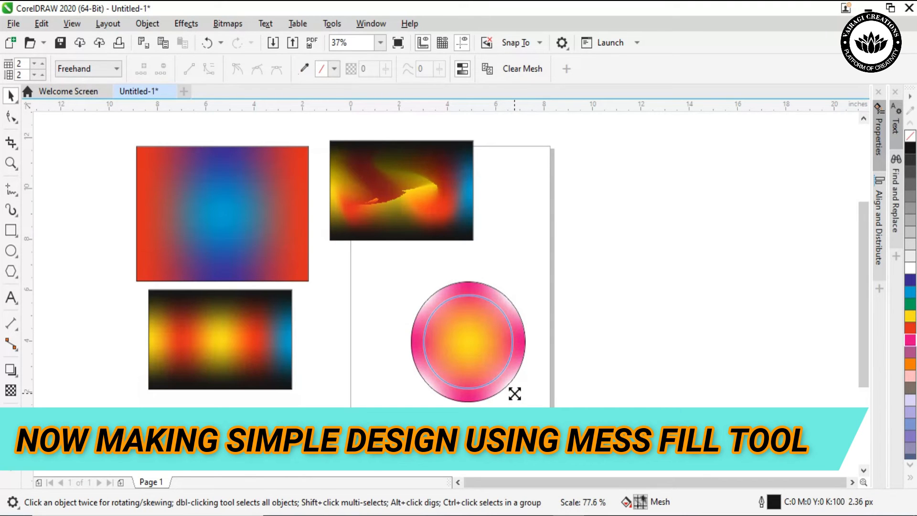
left_click(515, 393)
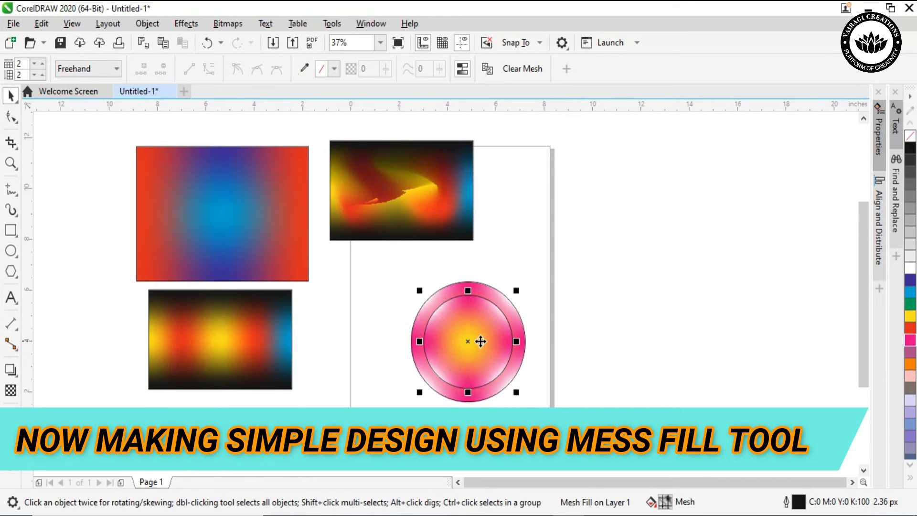
left_click(467, 341)
left_click_drag(517, 284, 524, 323)
left_click(612, 289)
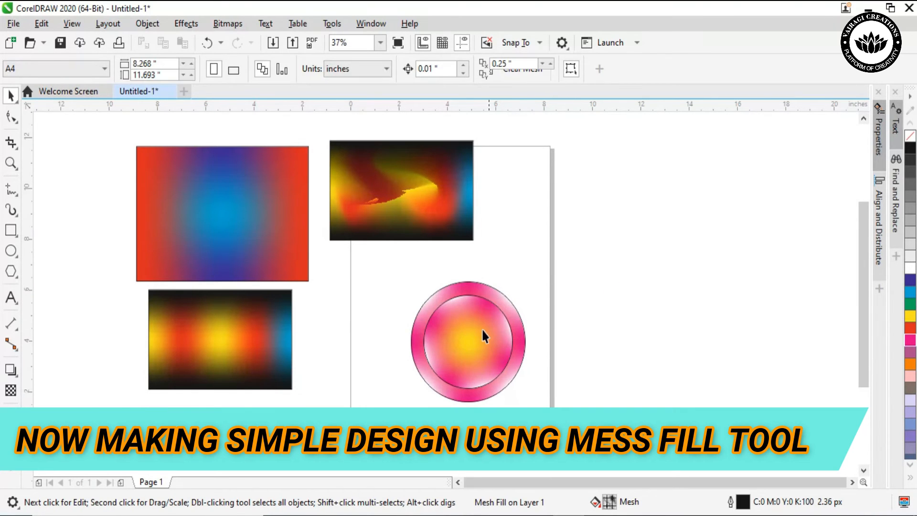
Make a smaller concentric copy of the inner circle, about 2.5 inches in diameter, and rotate it clockwise
left_click(480, 328)
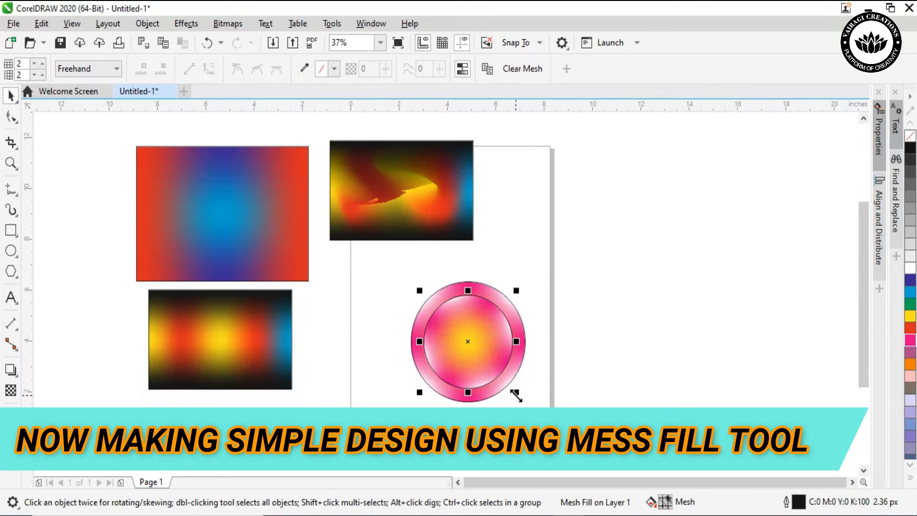
left_click_drag(515, 394, 501, 379)
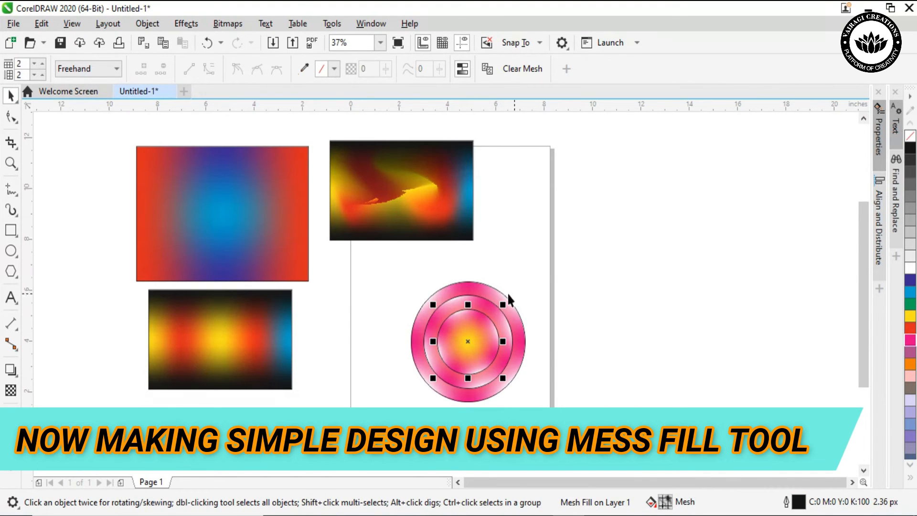
left_click(468, 343)
left_click_drag(501, 300, 509, 330)
left_click(606, 313)
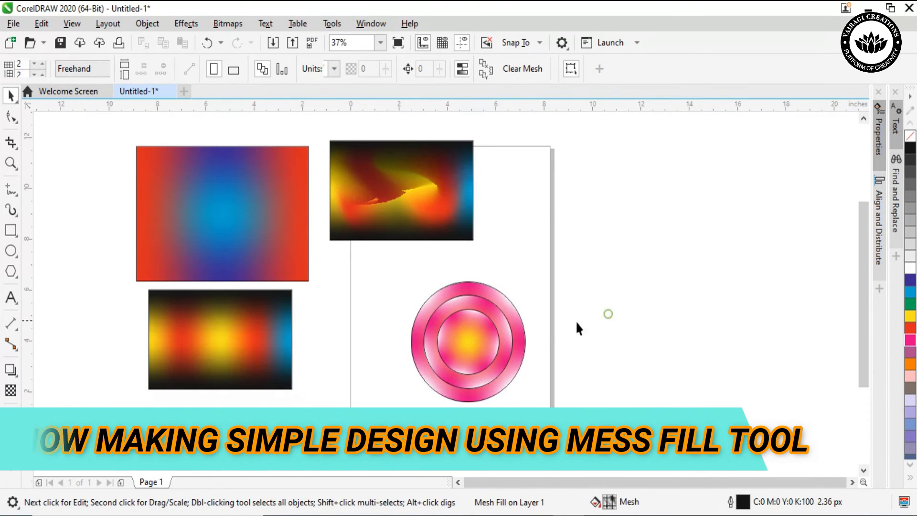
Add a fourth concentric copy about 1.4 inches in diameter inside the smallest circle and rotate it clockwise
left_click(480, 346)
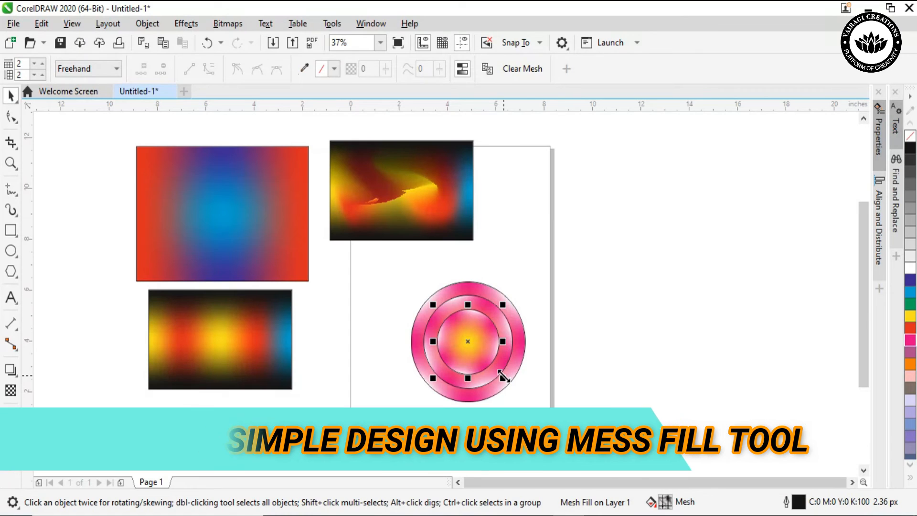
left_click_drag(503, 378, 489, 362)
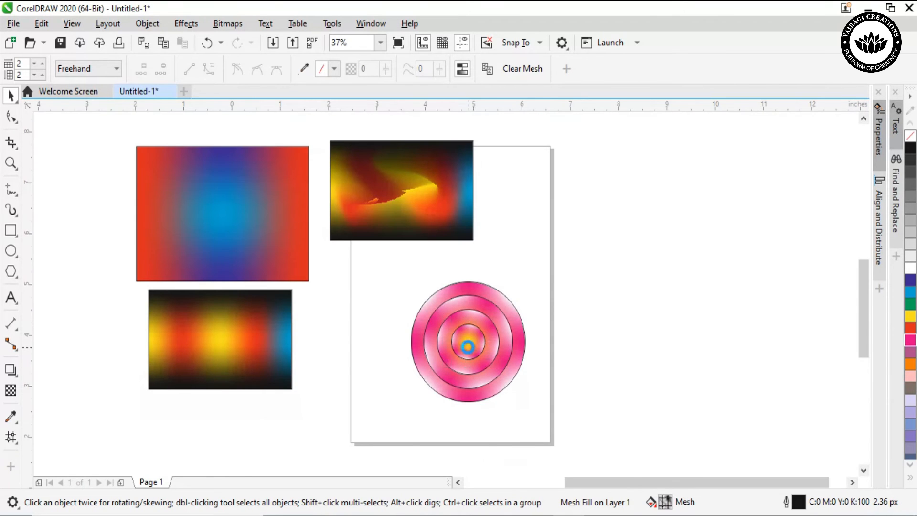
scroll(469, 347, "up", 2)
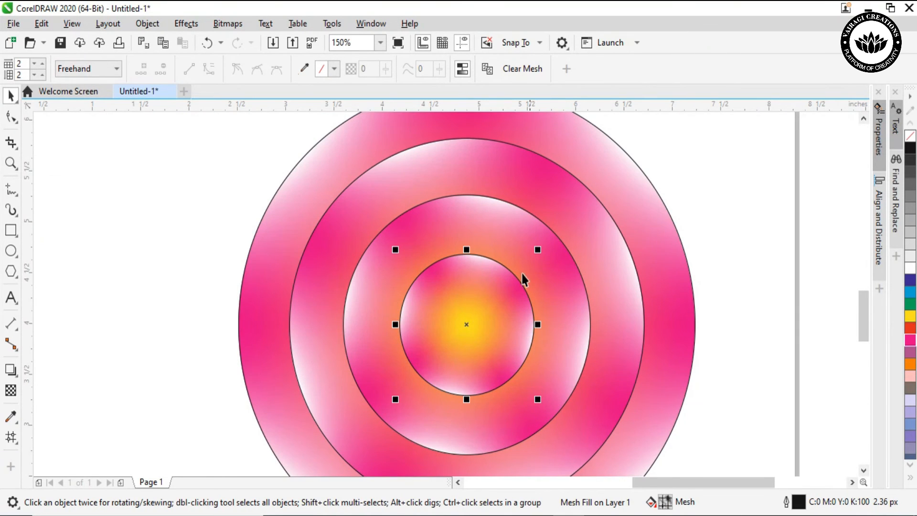
left_click(464, 329)
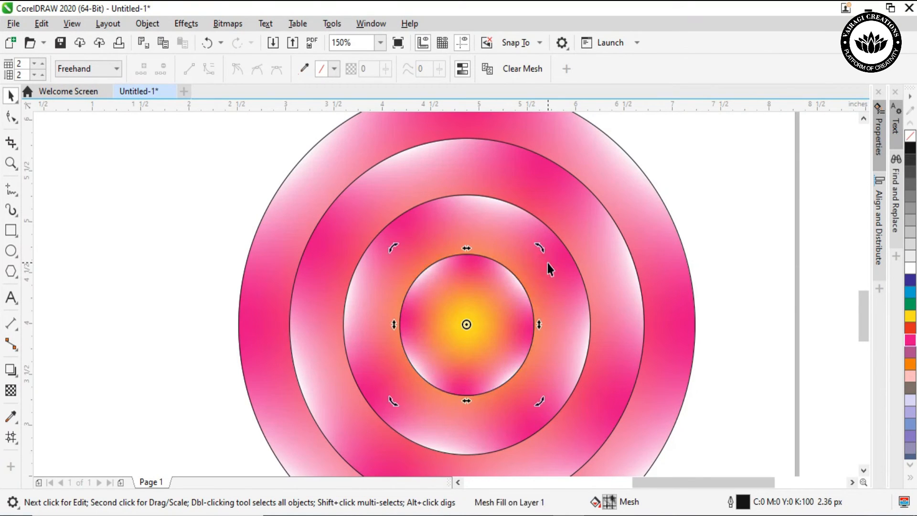
left_click(181, 177)
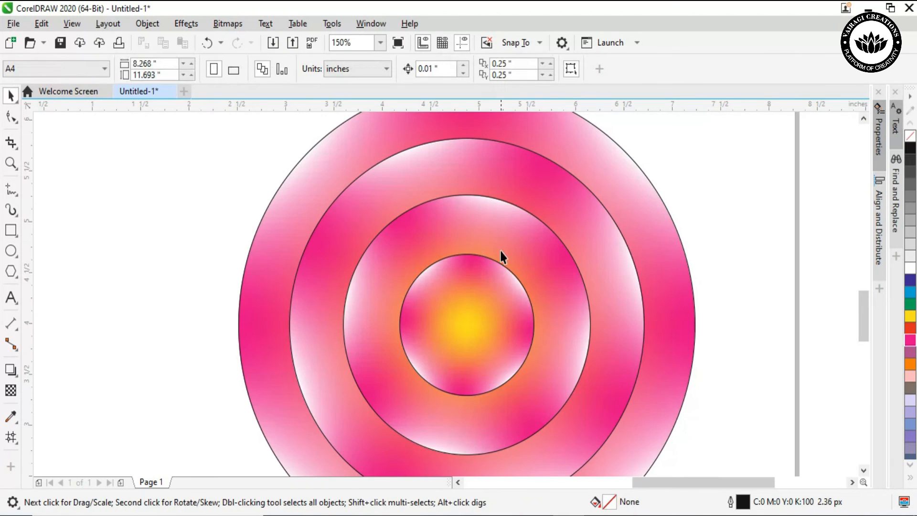
Fill the innermost circle with solid cyan blue
left_click(471, 318)
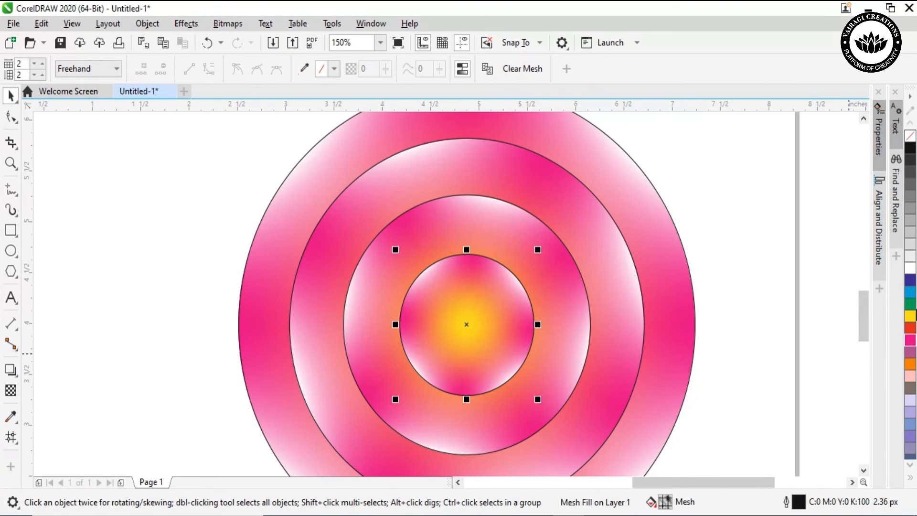
left_click(912, 292)
left_click(117, 231)
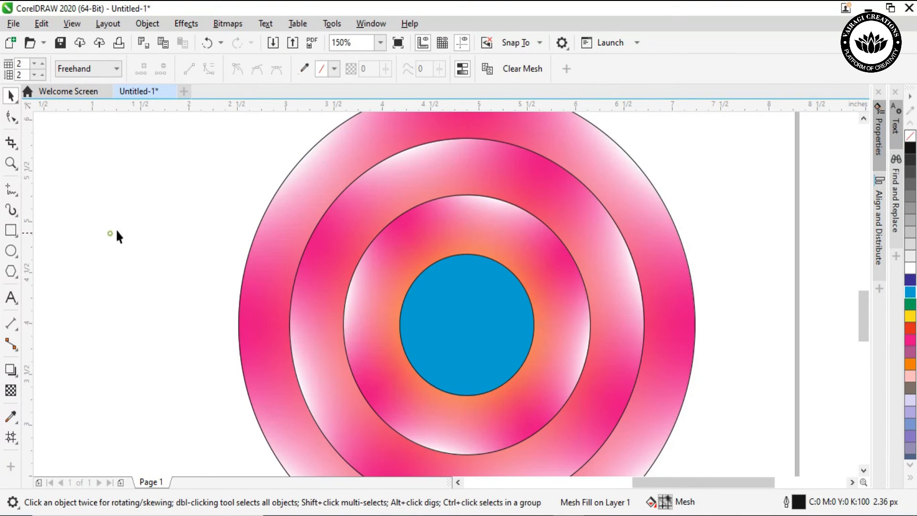
Shrink the blue centre circle about its own centre to about 0.55 inches in diameter
scroll(430, 241, "down", 2)
left_click(454, 282)
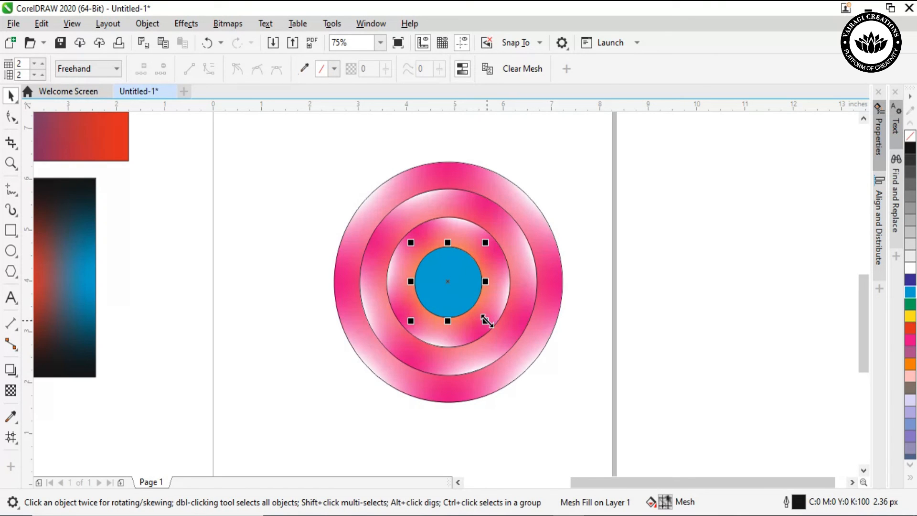
left_click_drag(486, 321, 467, 300)
left_click(671, 203)
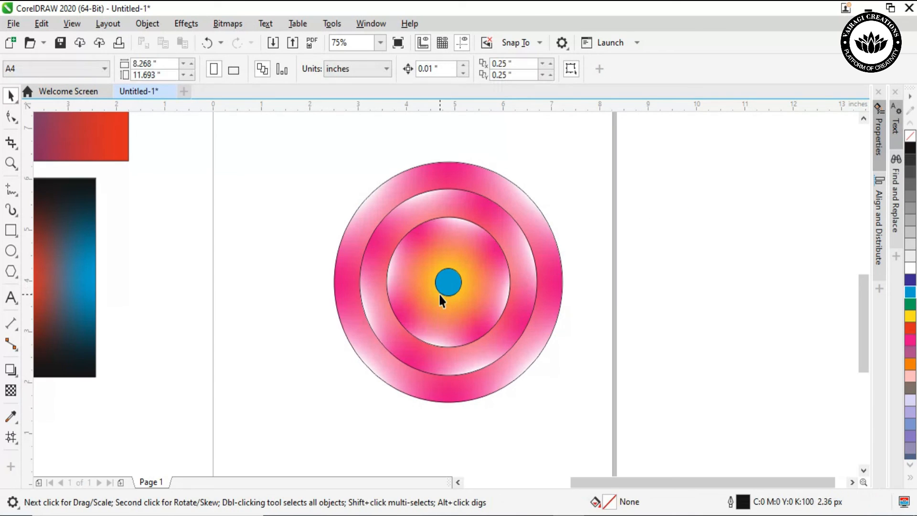
Examine the finished concentric circle design up close and in the context of the whole page
left_click(11, 163)
left_click_drag(300, 146, 606, 427)
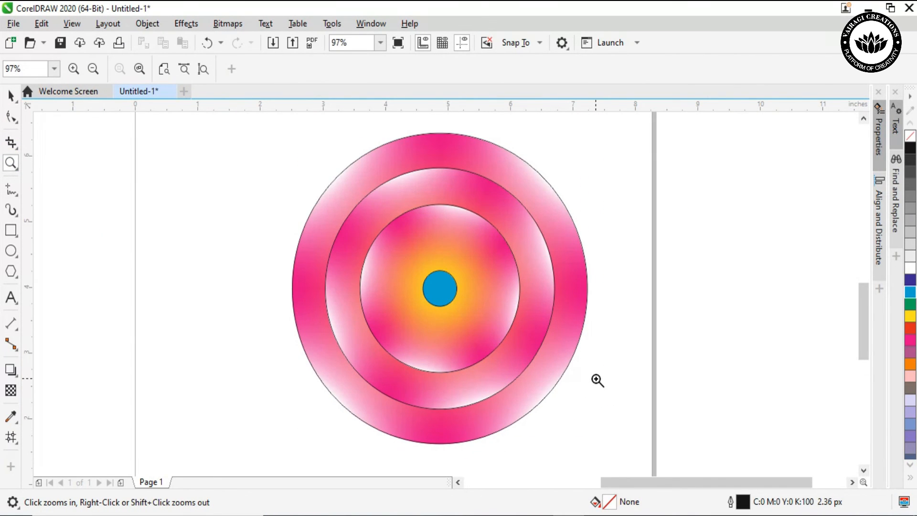
left_click(11, 95)
scroll(497, 277, "down", 3)
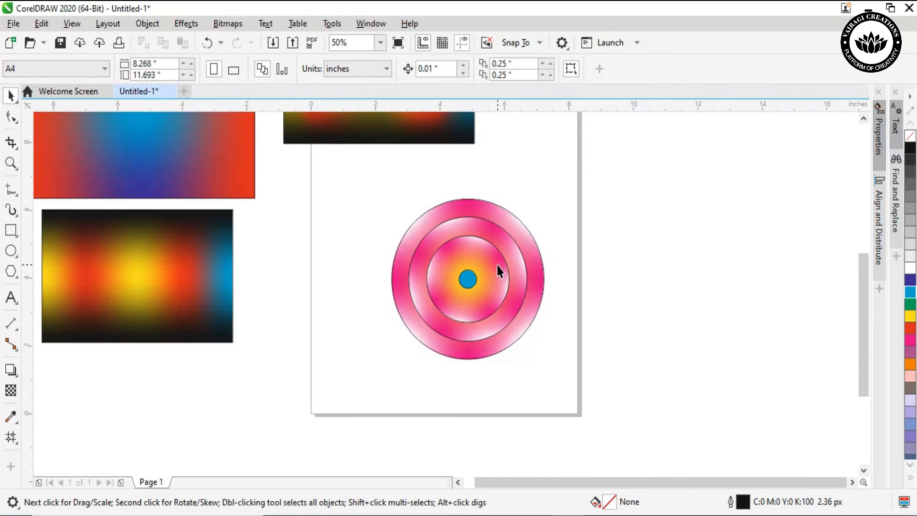
scroll(497, 271, "down", 1)
scroll(502, 271, "down", 1)
scroll(501, 271, "up", 2)
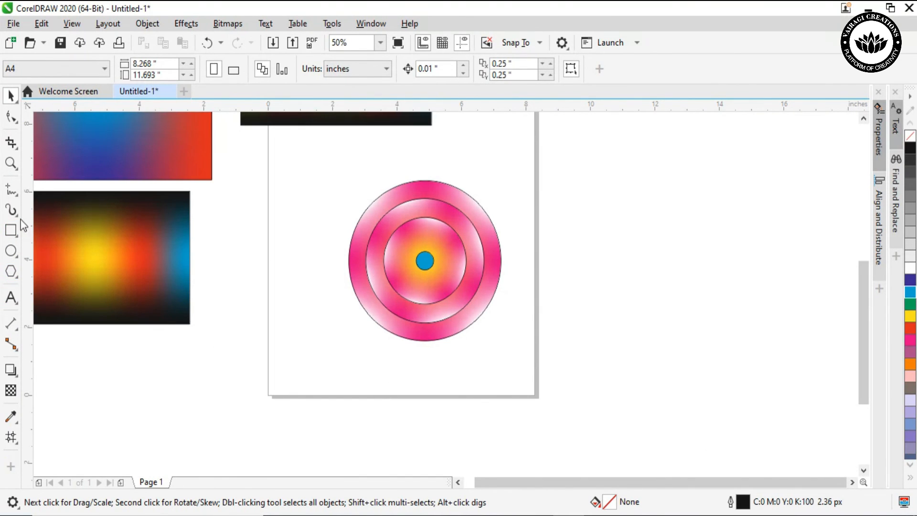
left_click(10, 162)
left_click_drag(303, 163, 542, 365)
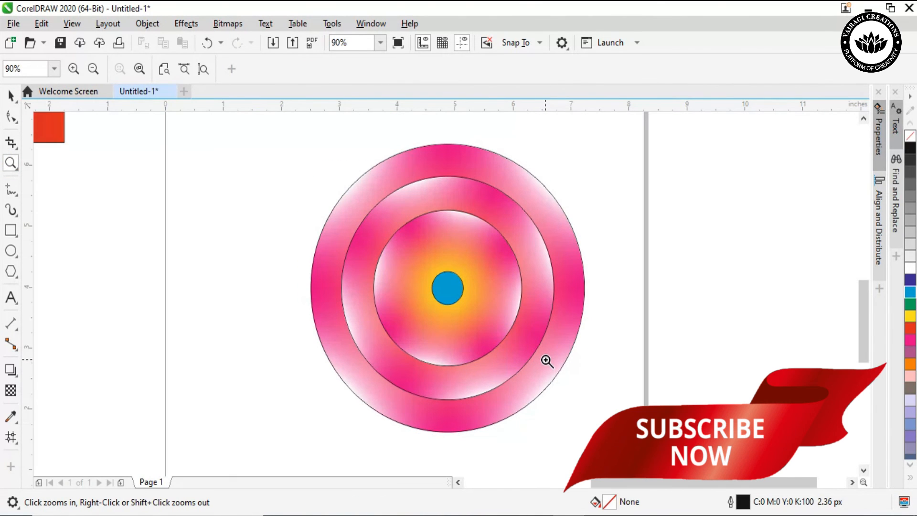